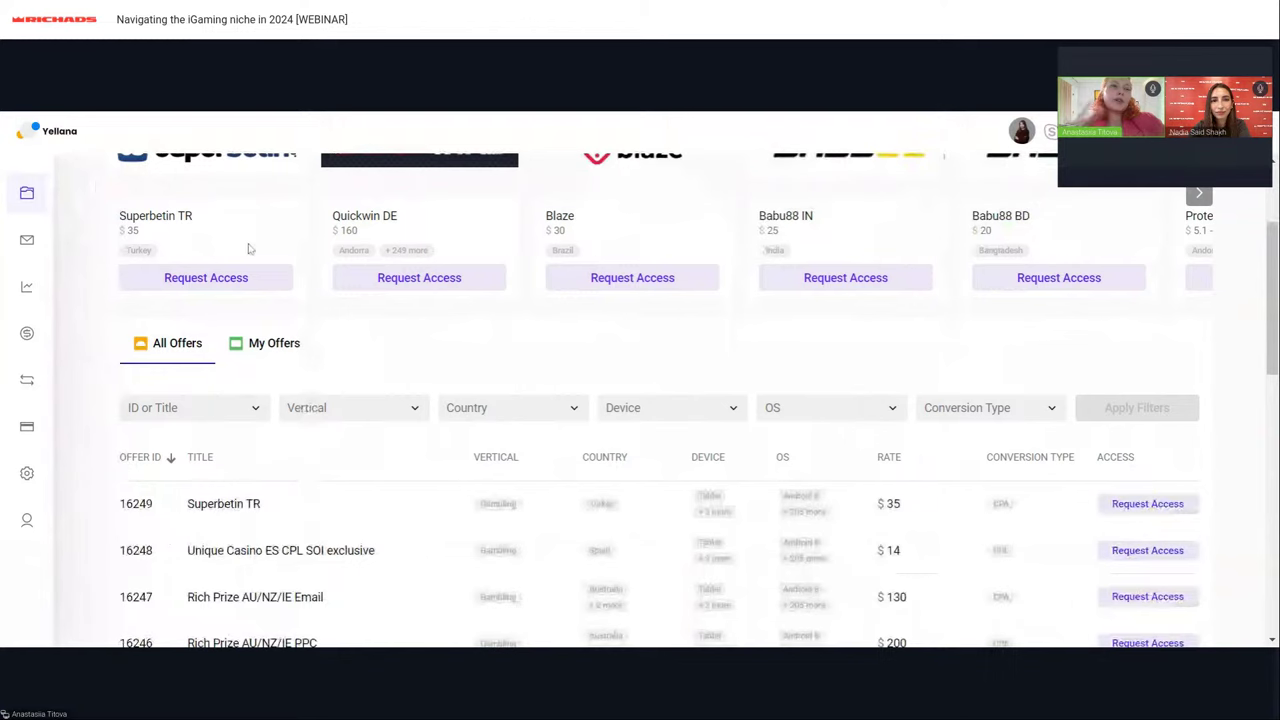
Look through the All Offers table, checking the offers' verticals, countries, rates and conversion types
scroll(200, 330, "down", 1)
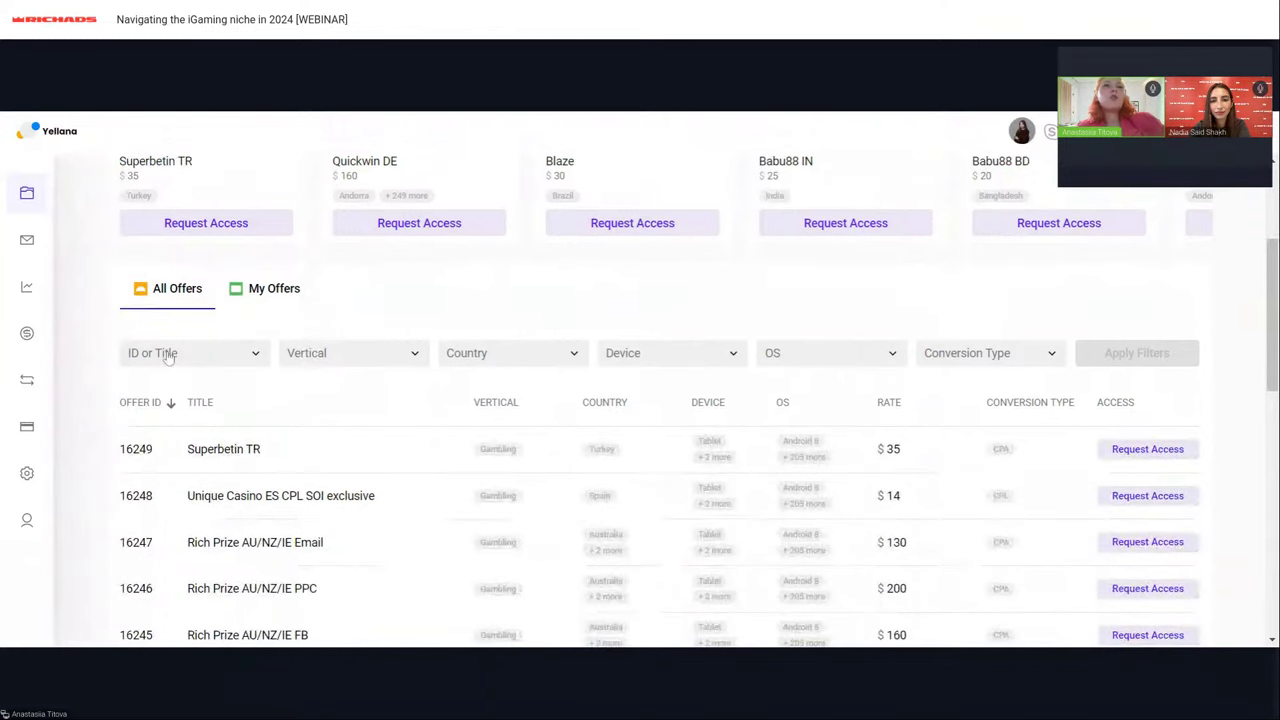
scroll(168, 358, "down", 2)
scroll(168, 358, "down", 2)
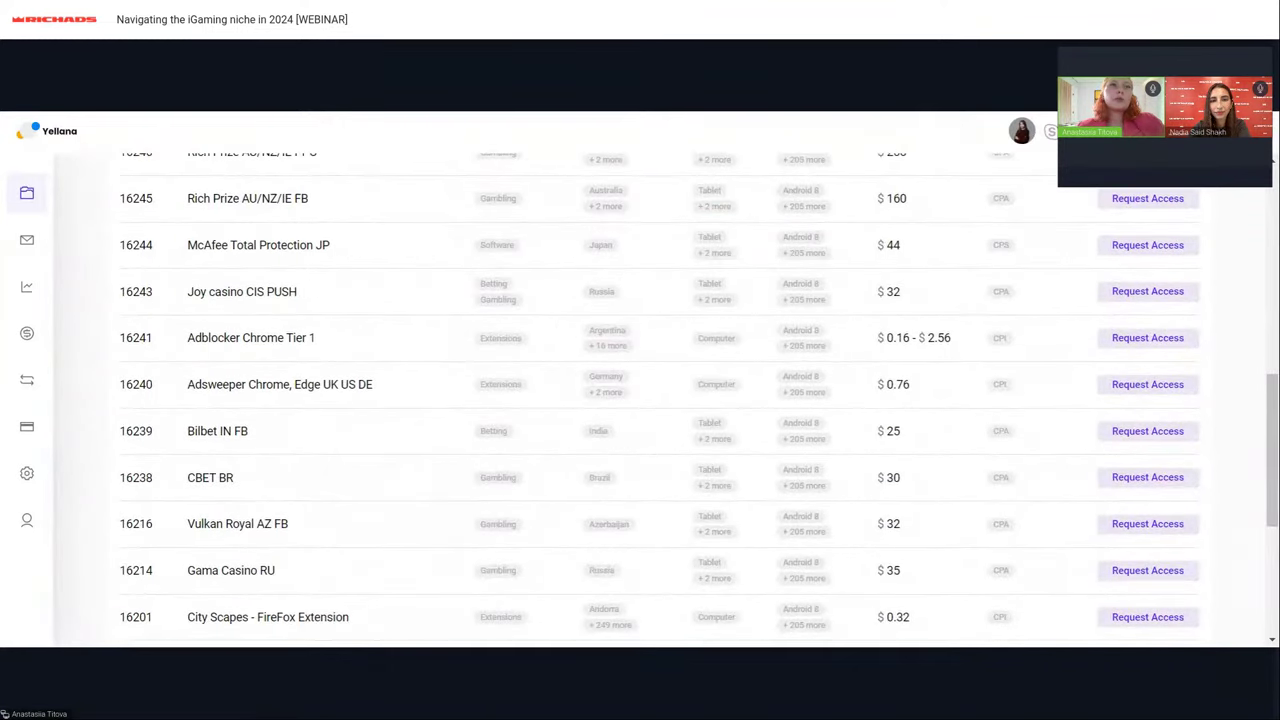
scroll(272, 246, "up", 2)
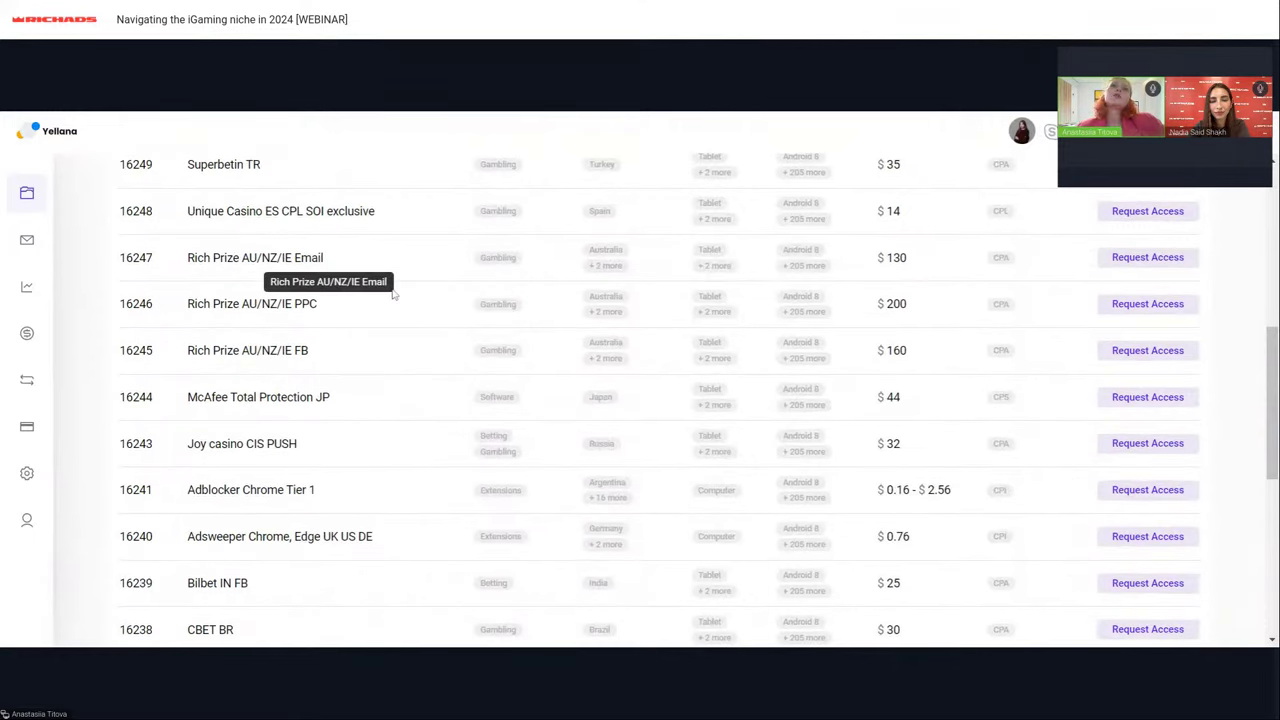
scroll(590, 272, "up", 2)
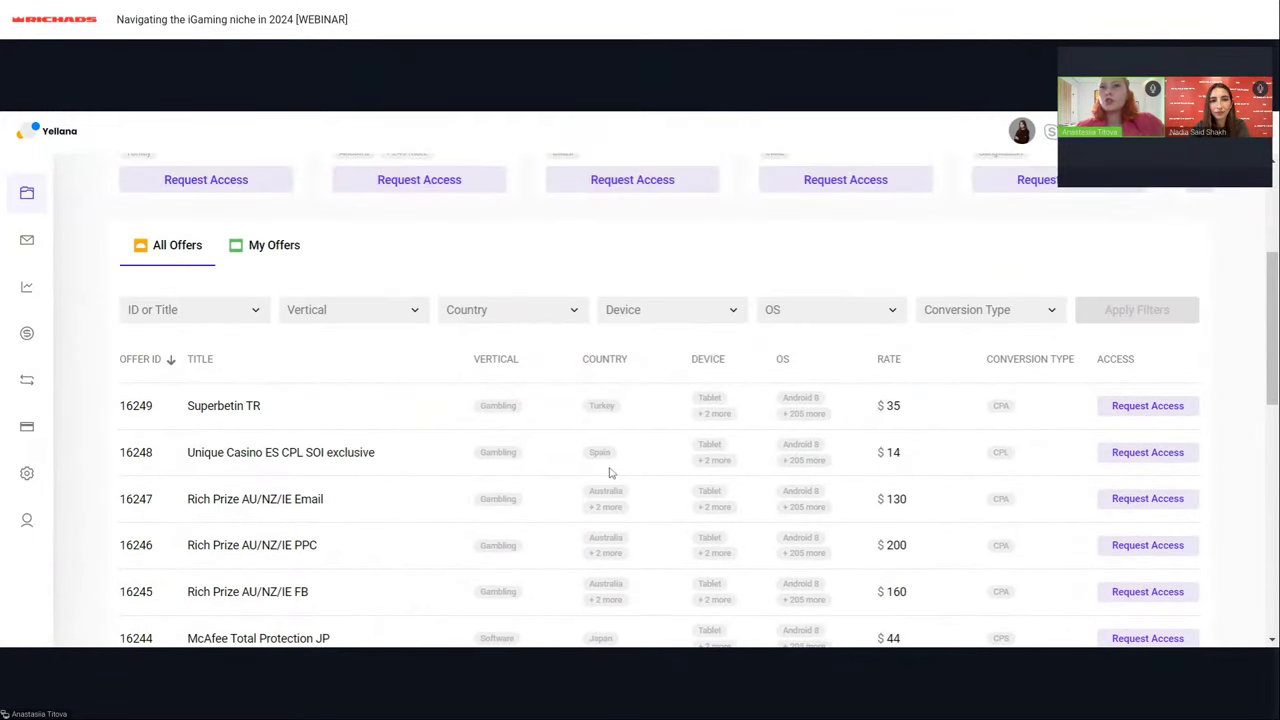
scroll(610, 473, "down", 2)
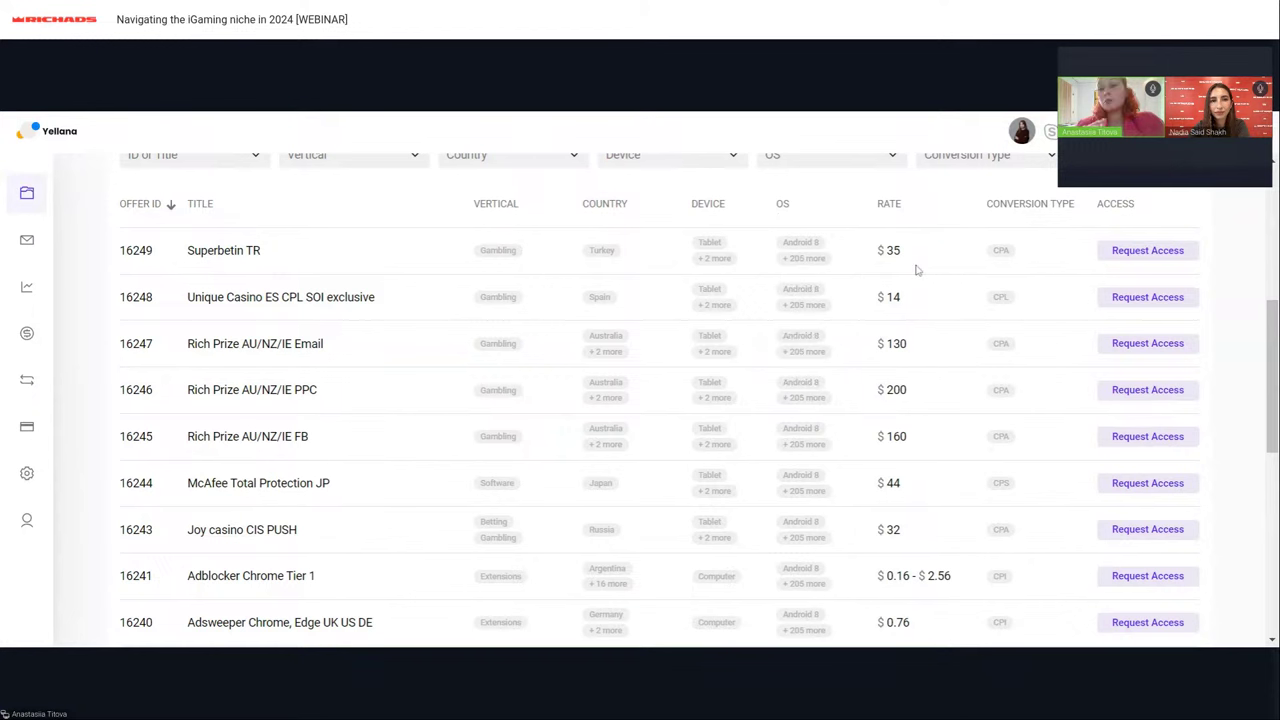
Open the access request form for the Superbetin TR offer, review the selectable traffic types and the comment field, and close it unsubmitted
left_click(1138, 255)
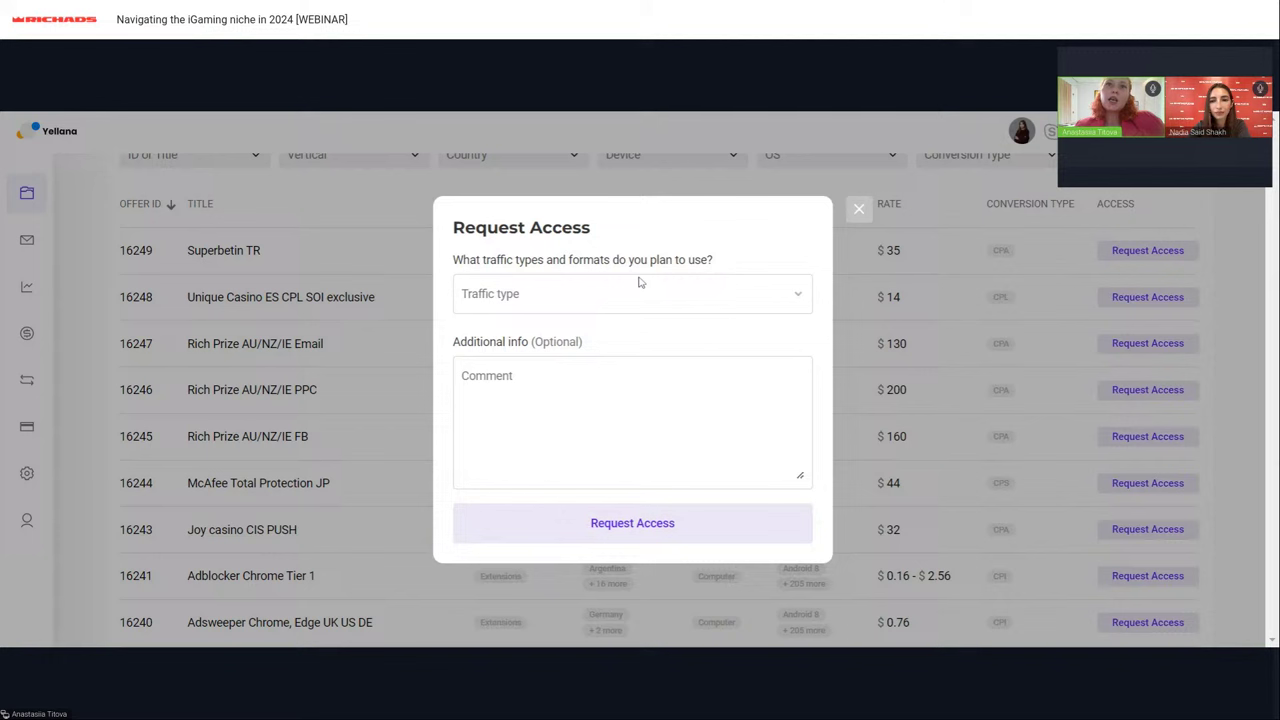
left_click(643, 283)
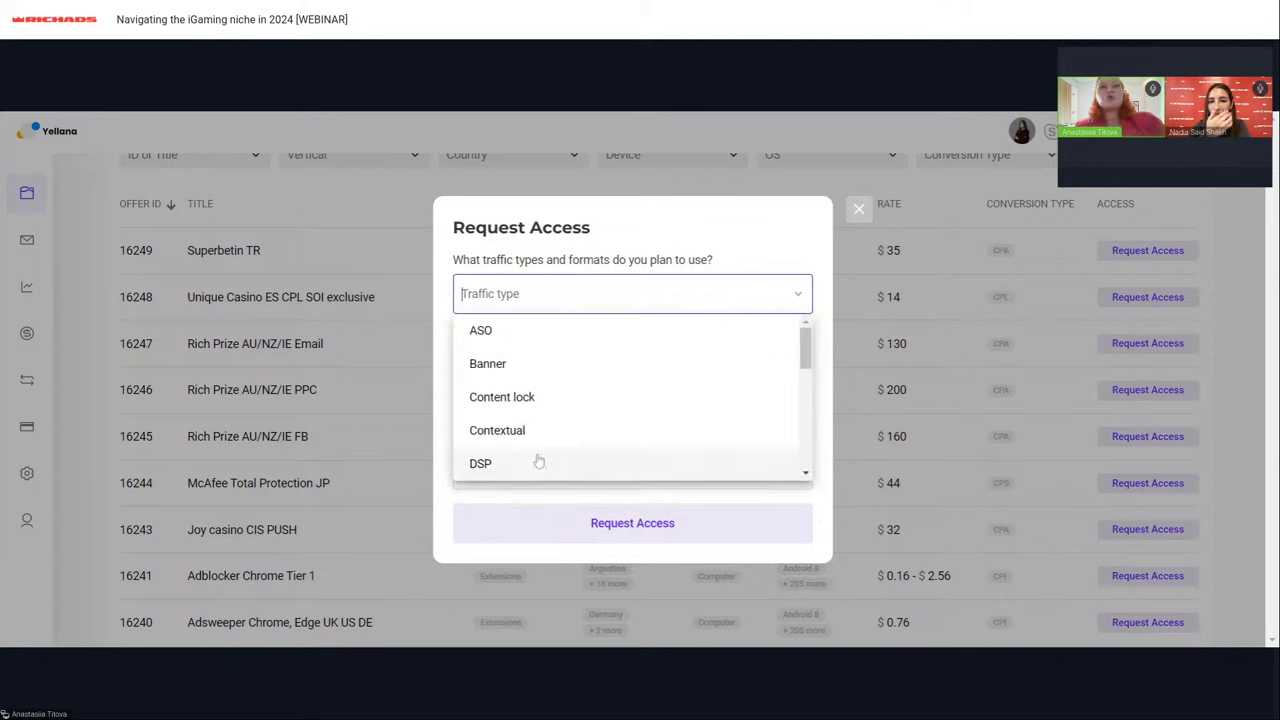
scroll(536, 460, "down", 5)
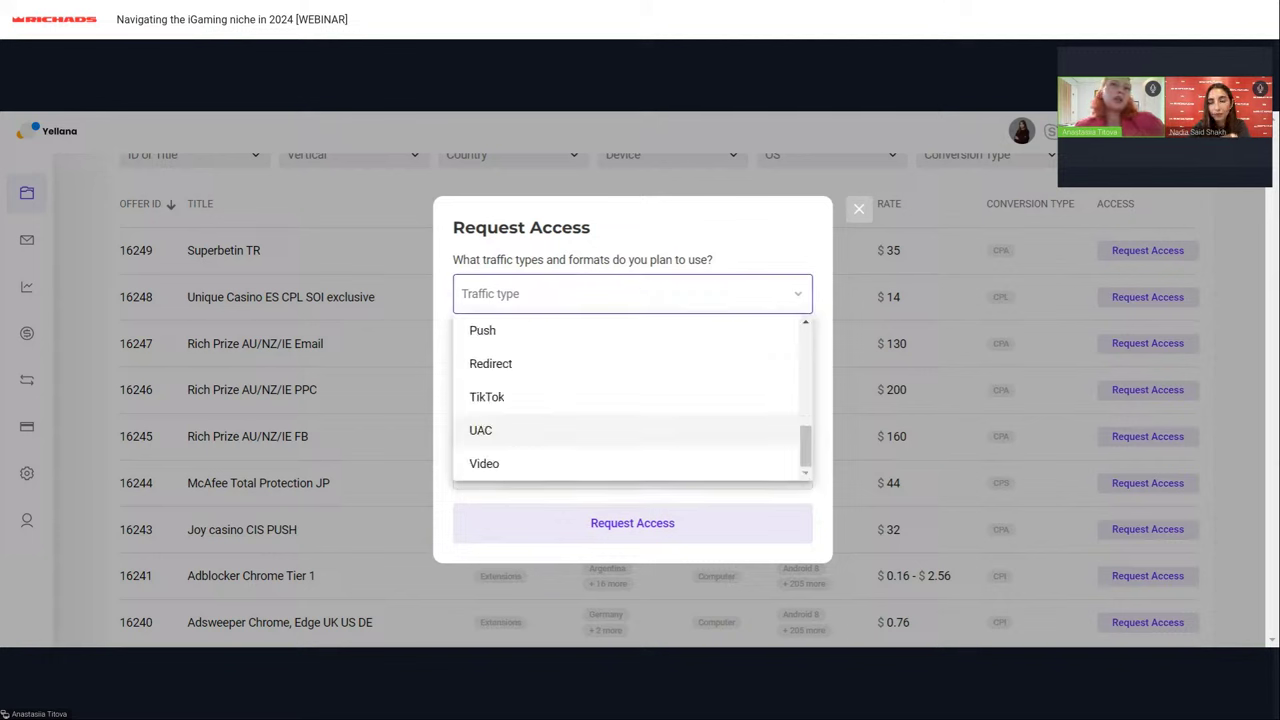
scroll(634, 360, "up", 3)
left_click(718, 289)
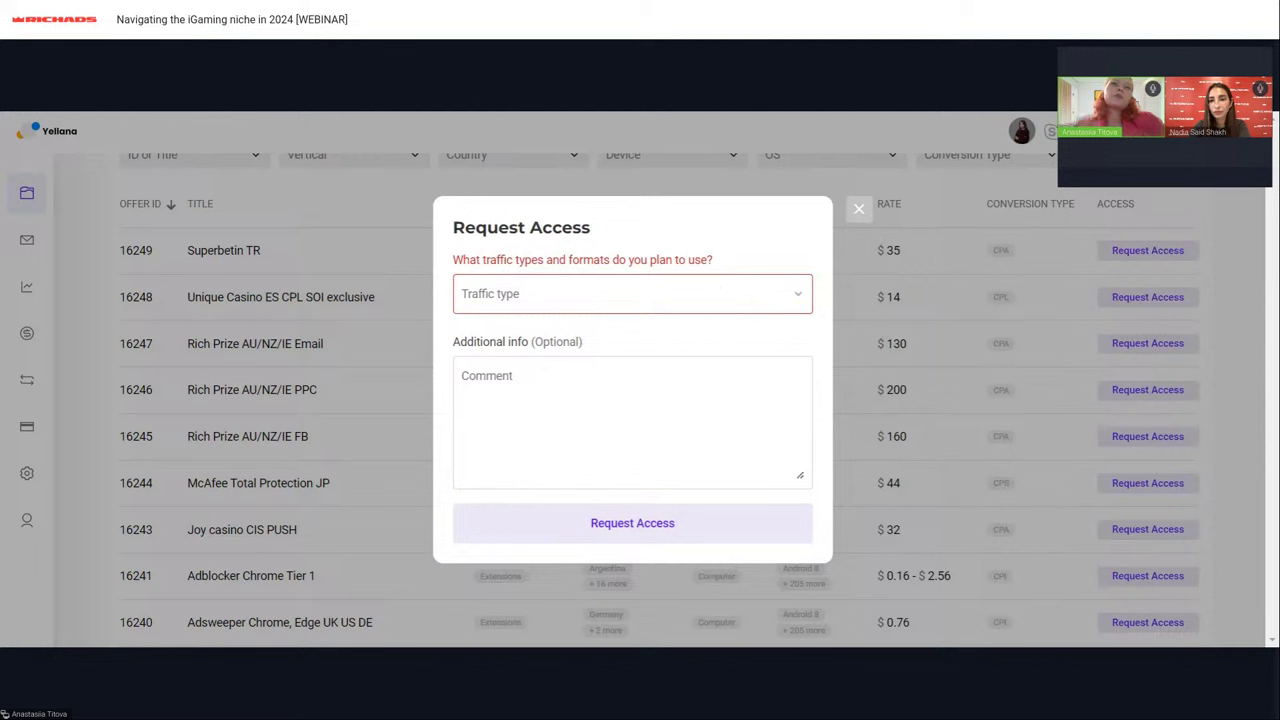
key("Tab")
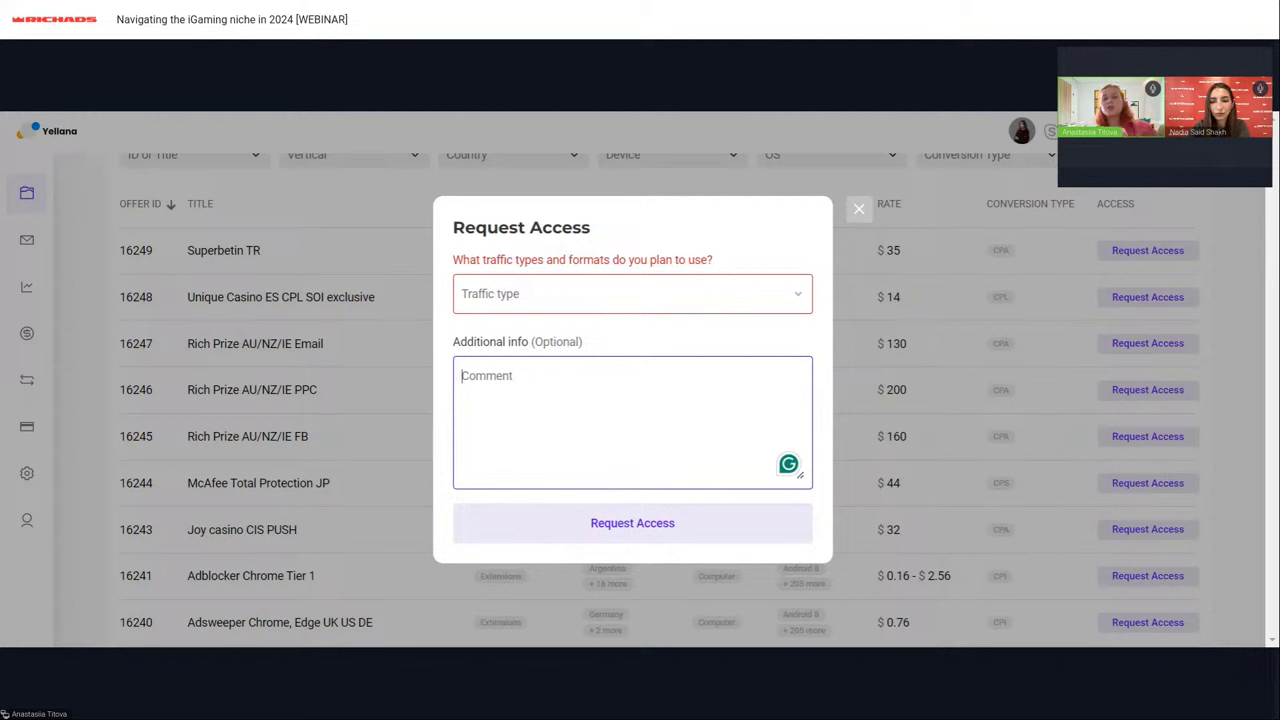
left_click(859, 210)
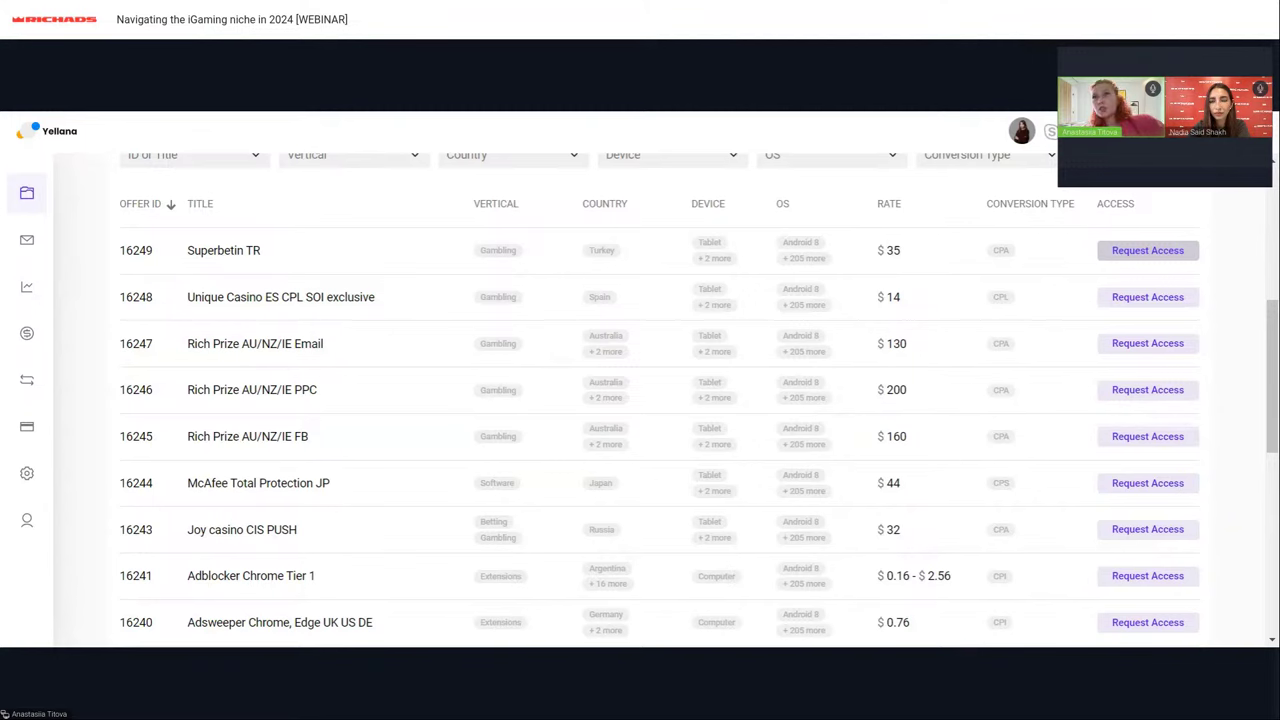
Switch the offer table to My Offers and look through the offers listed there
scroll(614, 214, "up", 2)
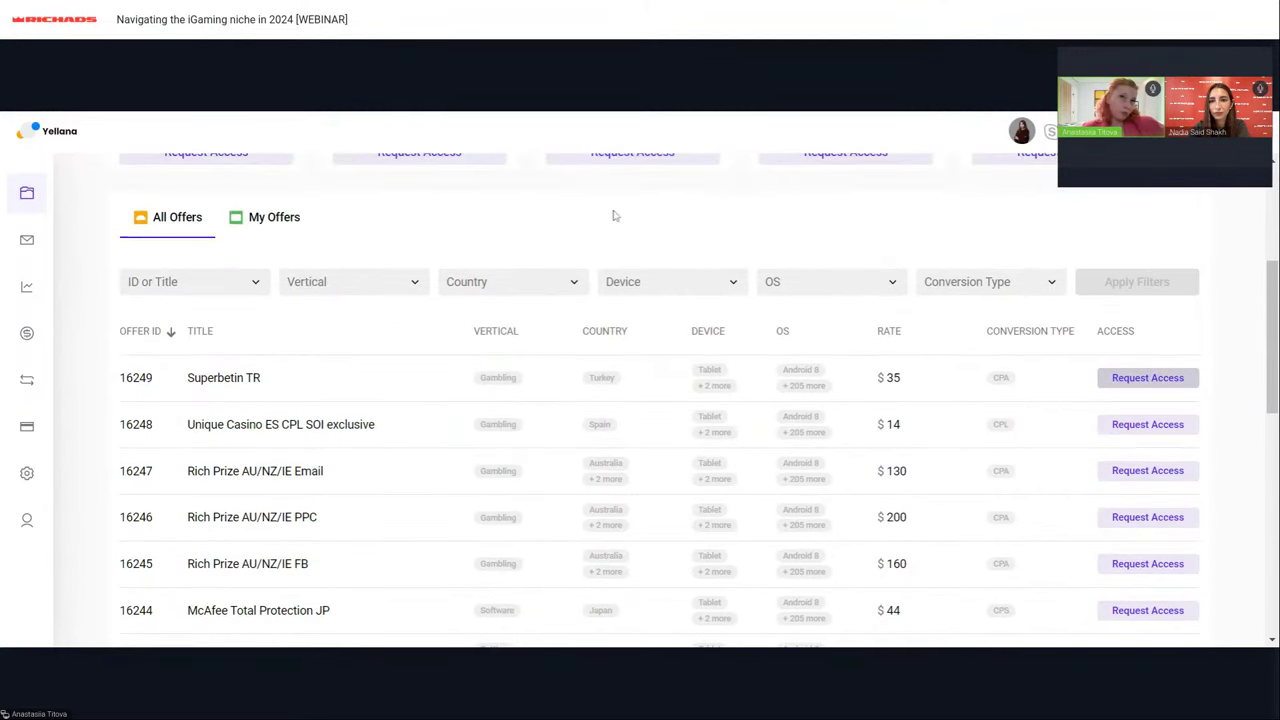
left_click(289, 225)
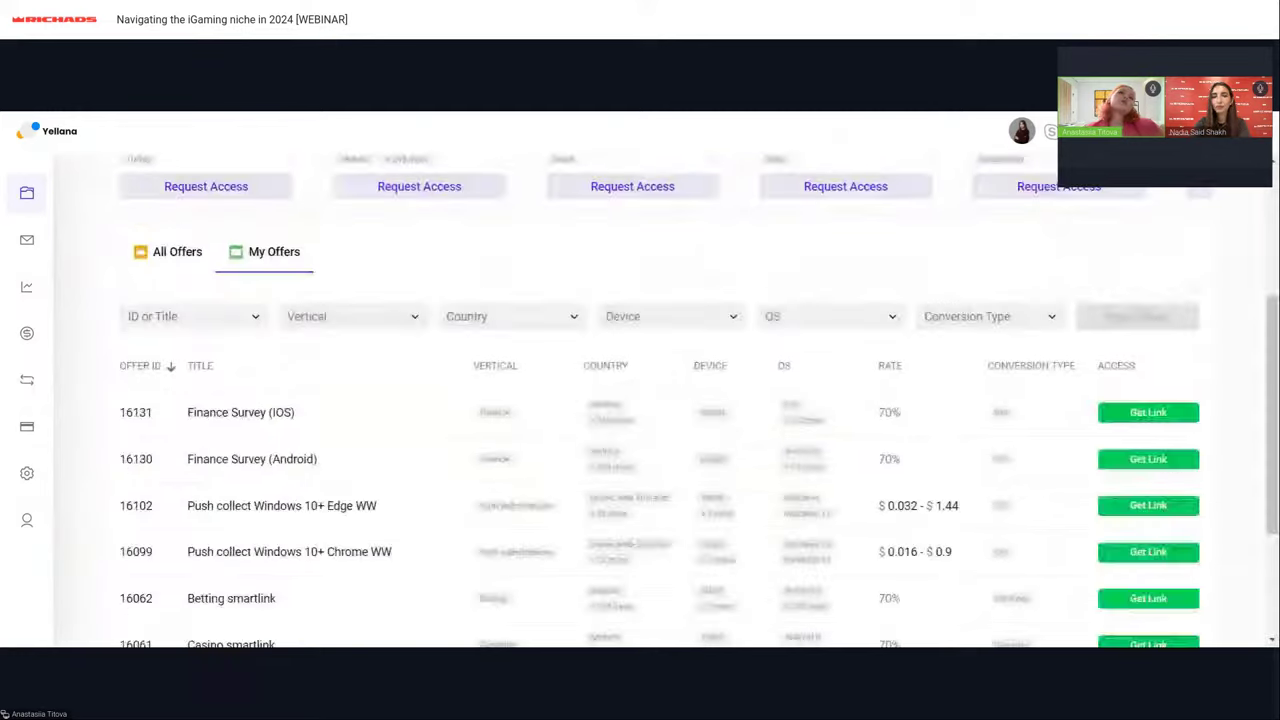
scroll(693, 400, "up", 3)
scroll(365, 400, "down", 5)
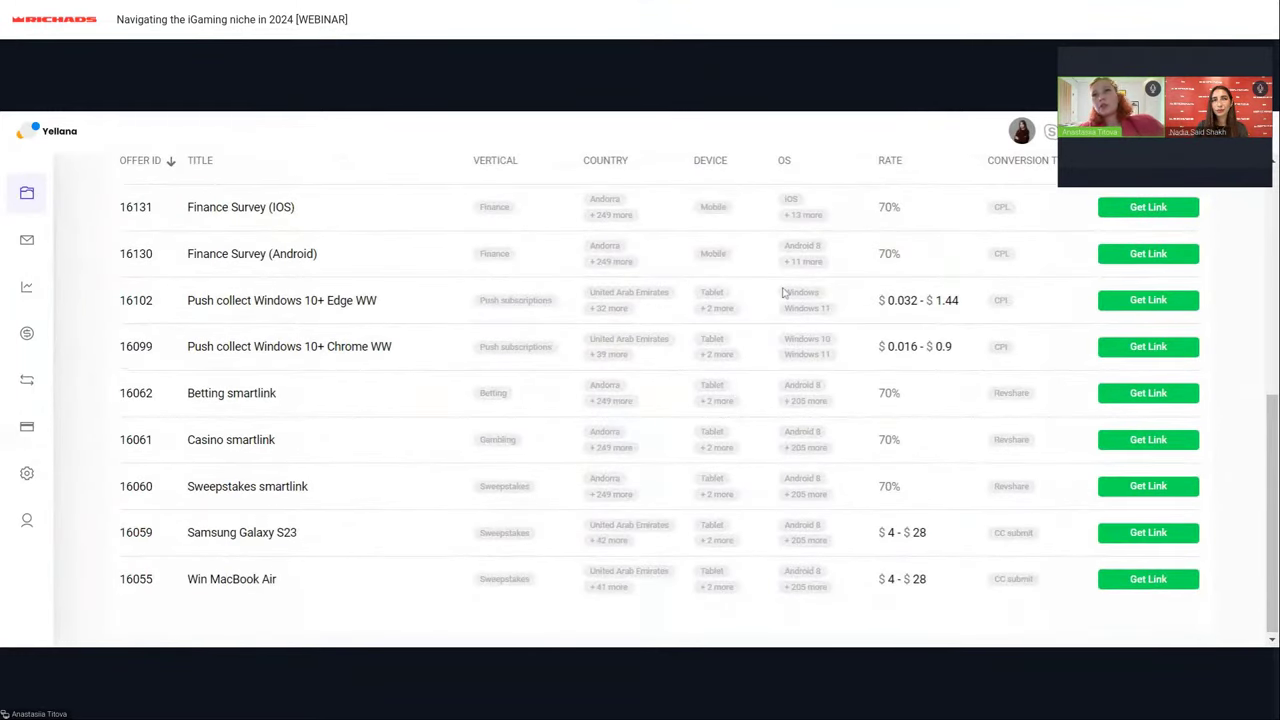
scroll(784, 293, "up", 2)
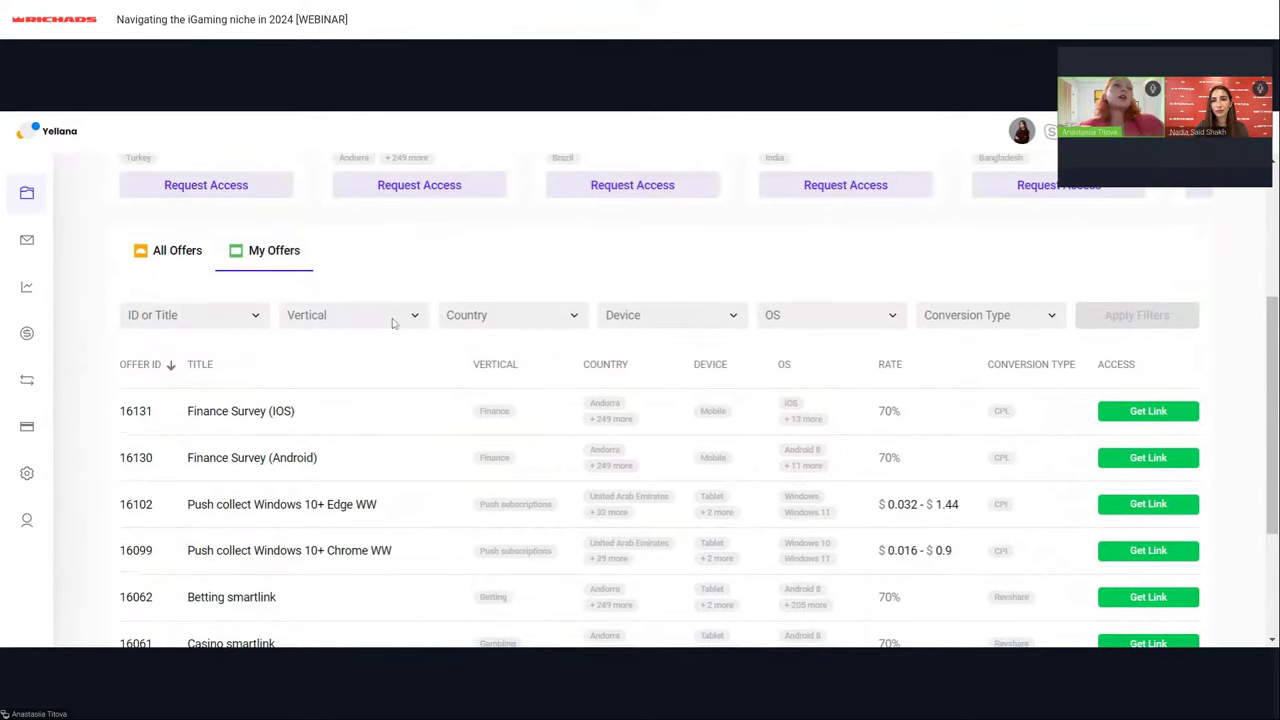
scroll(325, 290, "up", 1)
scroll(325, 290, "up", 3)
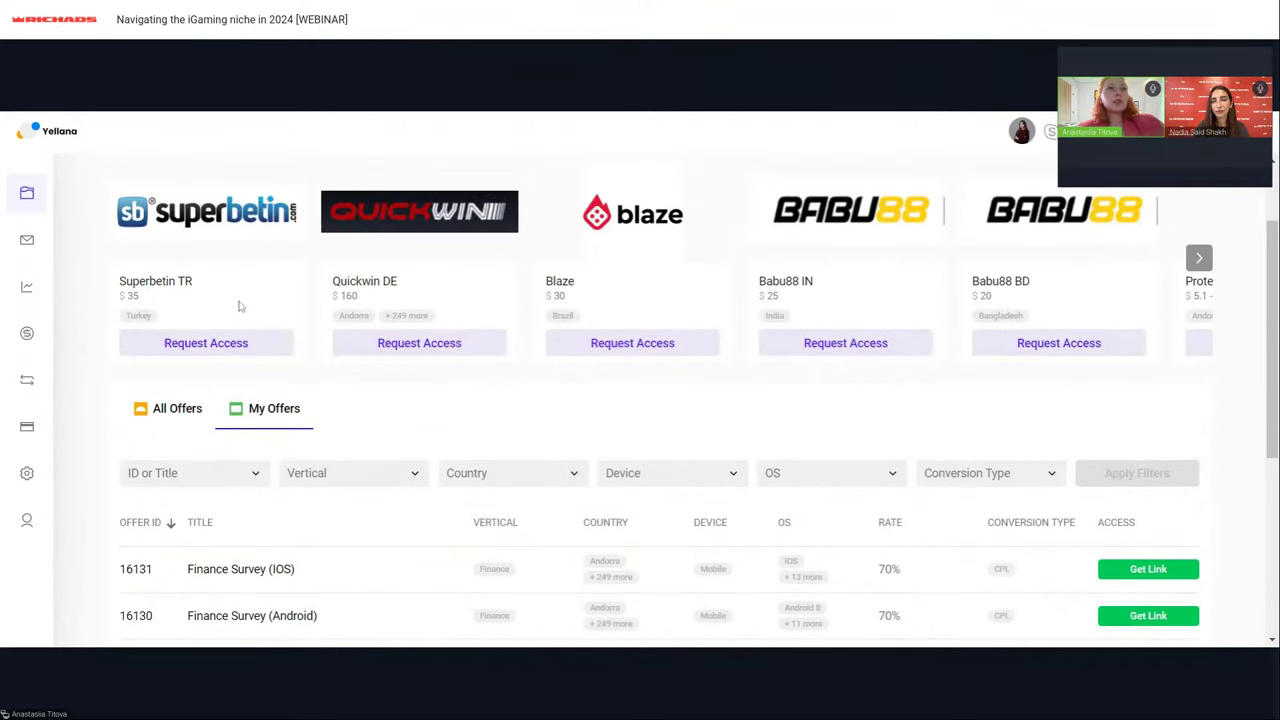
Open the Request History page
mouse_move(58, 300)
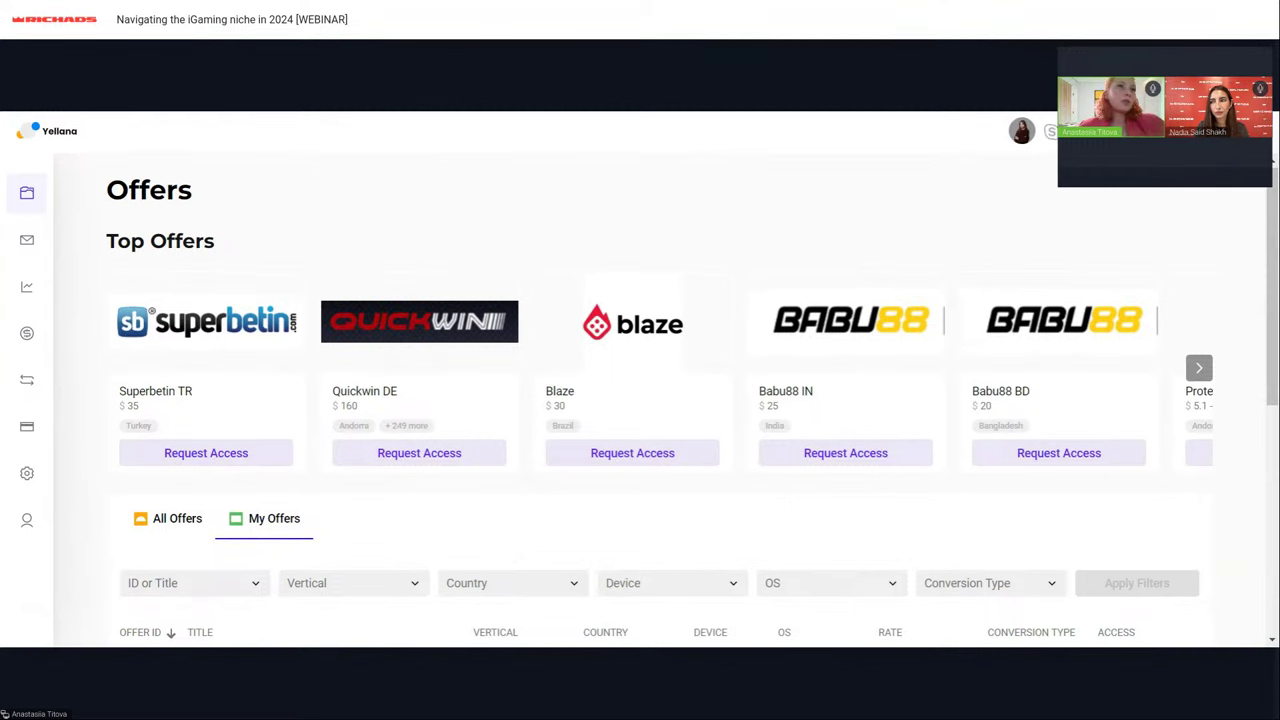
mouse_move(29, 254)
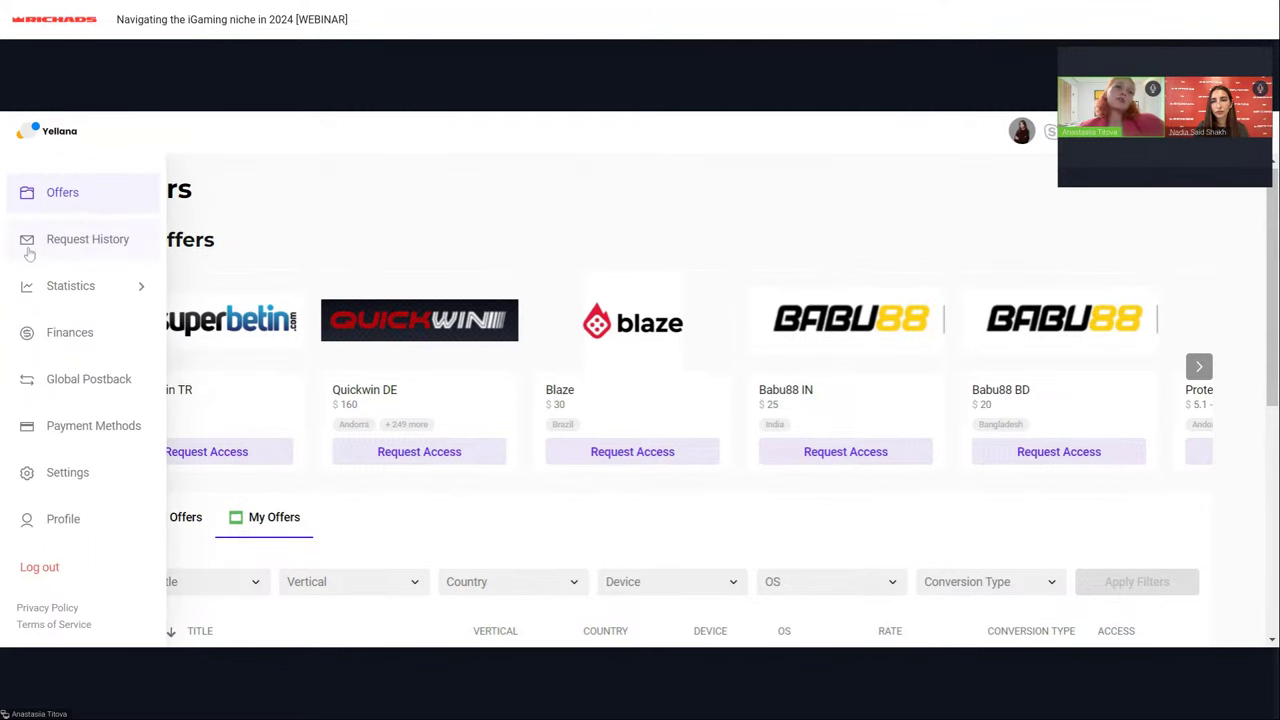
left_click(29, 252)
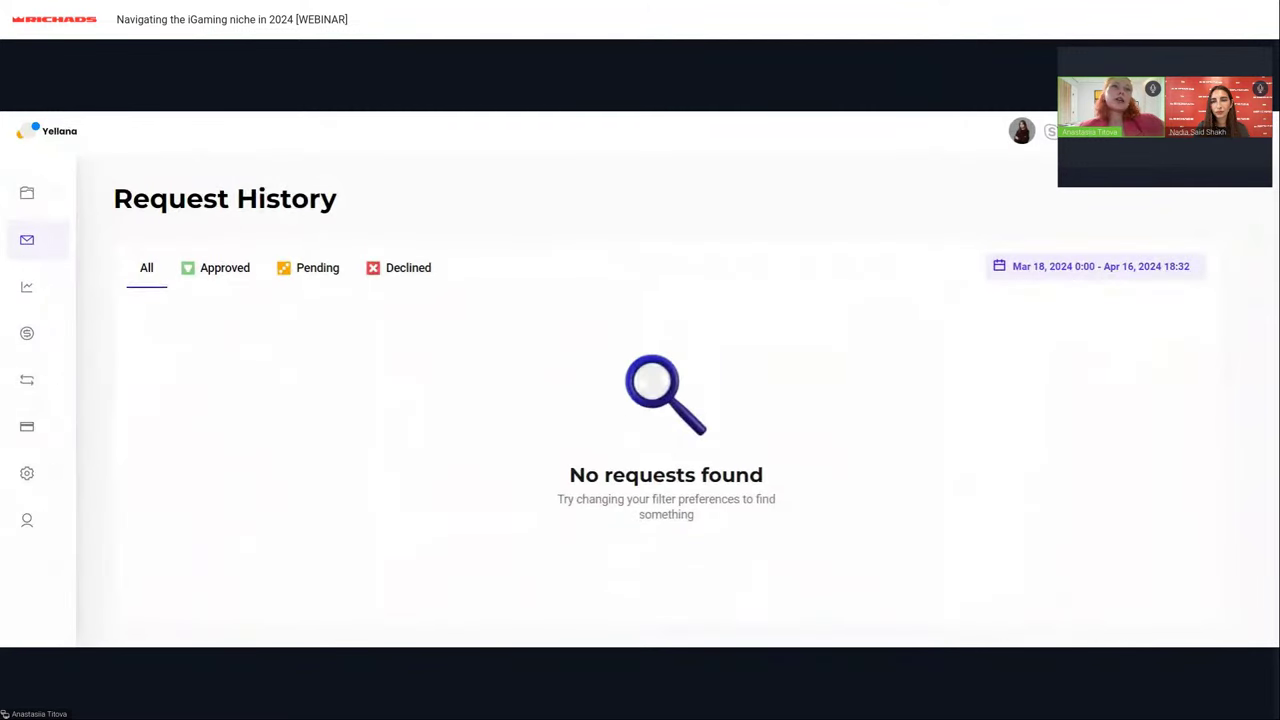
Set the request history's date range to November 1, 2023 through April 16, 2024
left_click(1034, 267)
left_click(790, 292)
left_click(790, 292)
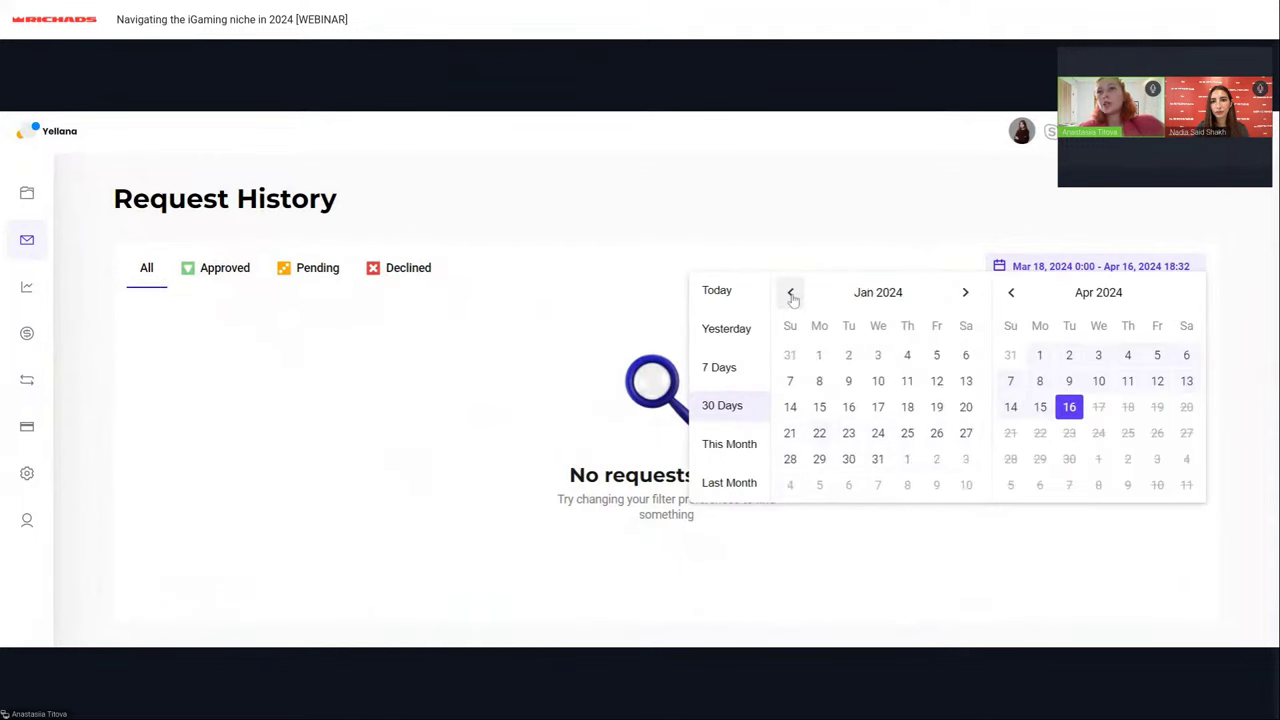
left_click(790, 292)
left_click(790, 292)
left_click(878, 355)
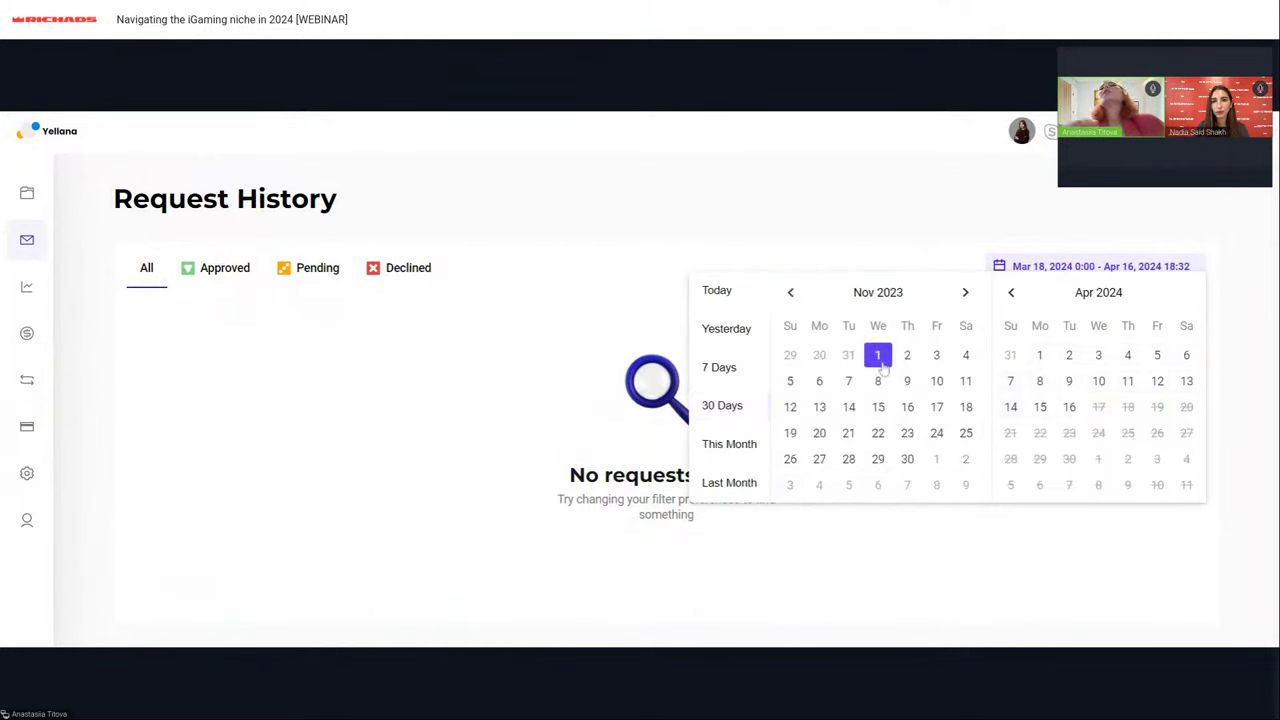
left_click(1069, 411)
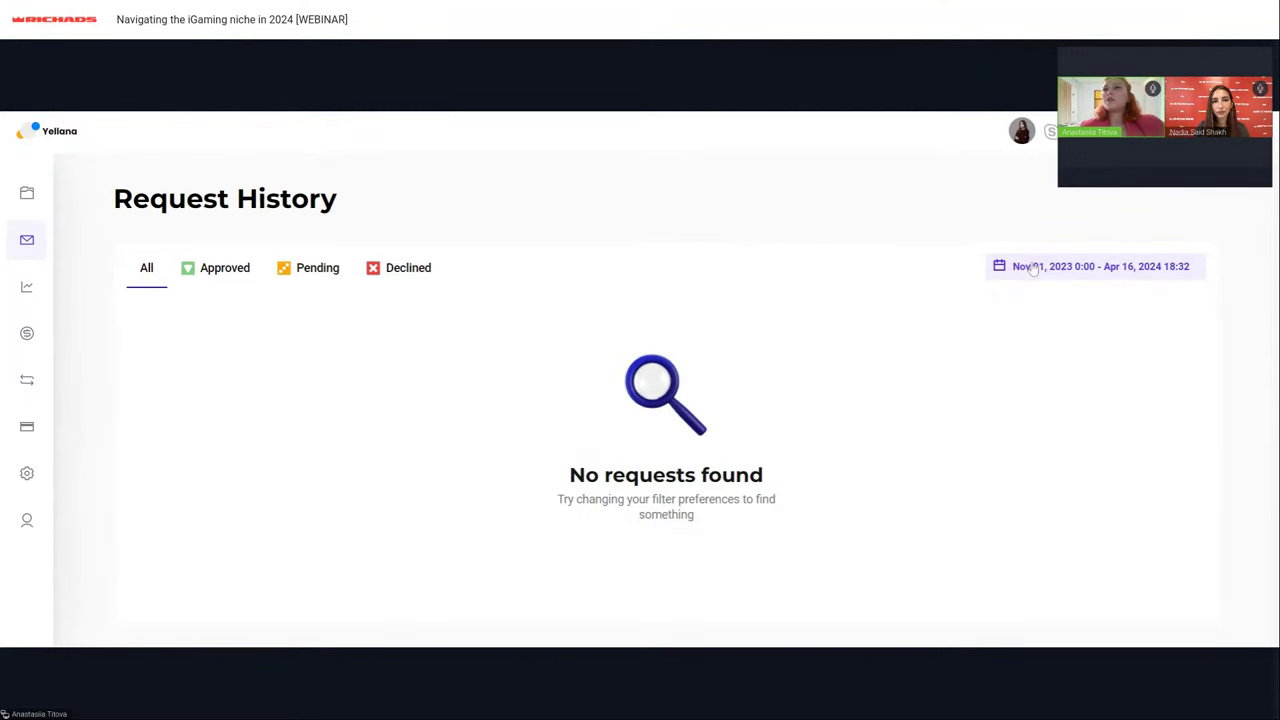
Extend the request history's date range to run from August 1, 2023 through April 16, 2024
left_click(1065, 272)
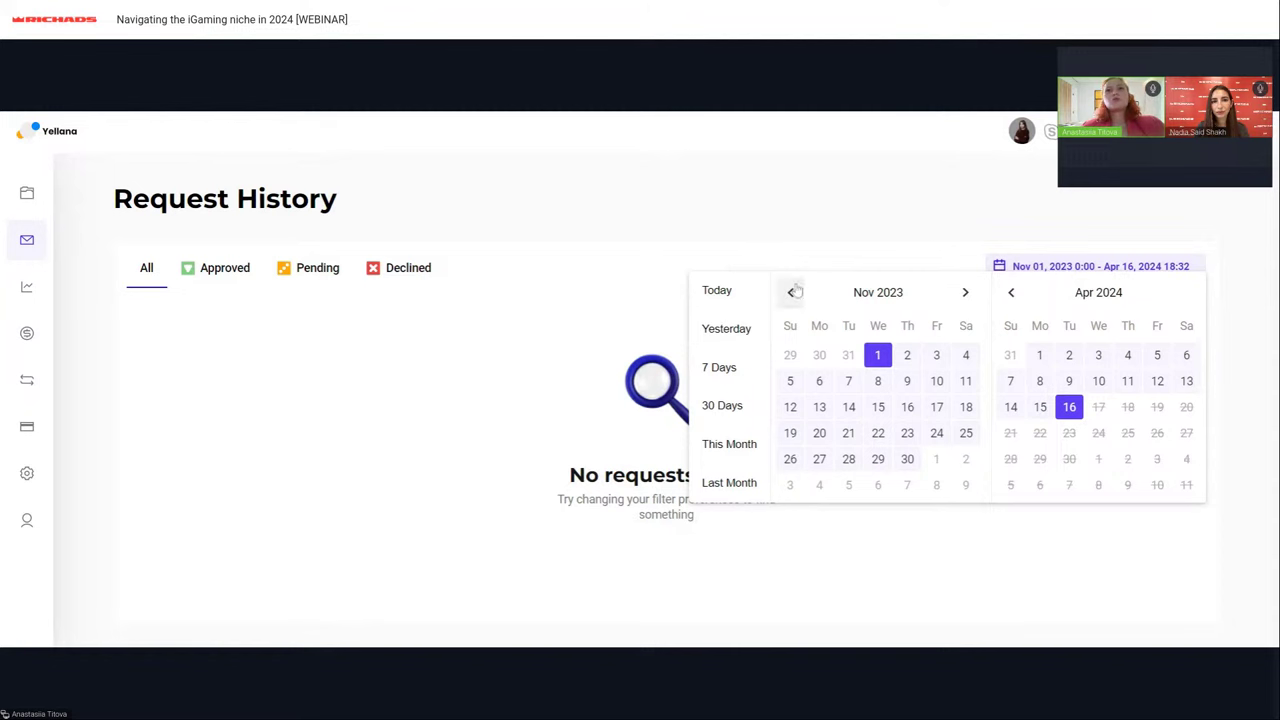
left_click(790, 292)
left_click(790, 292)
left_click(790, 292)
left_click(848, 355)
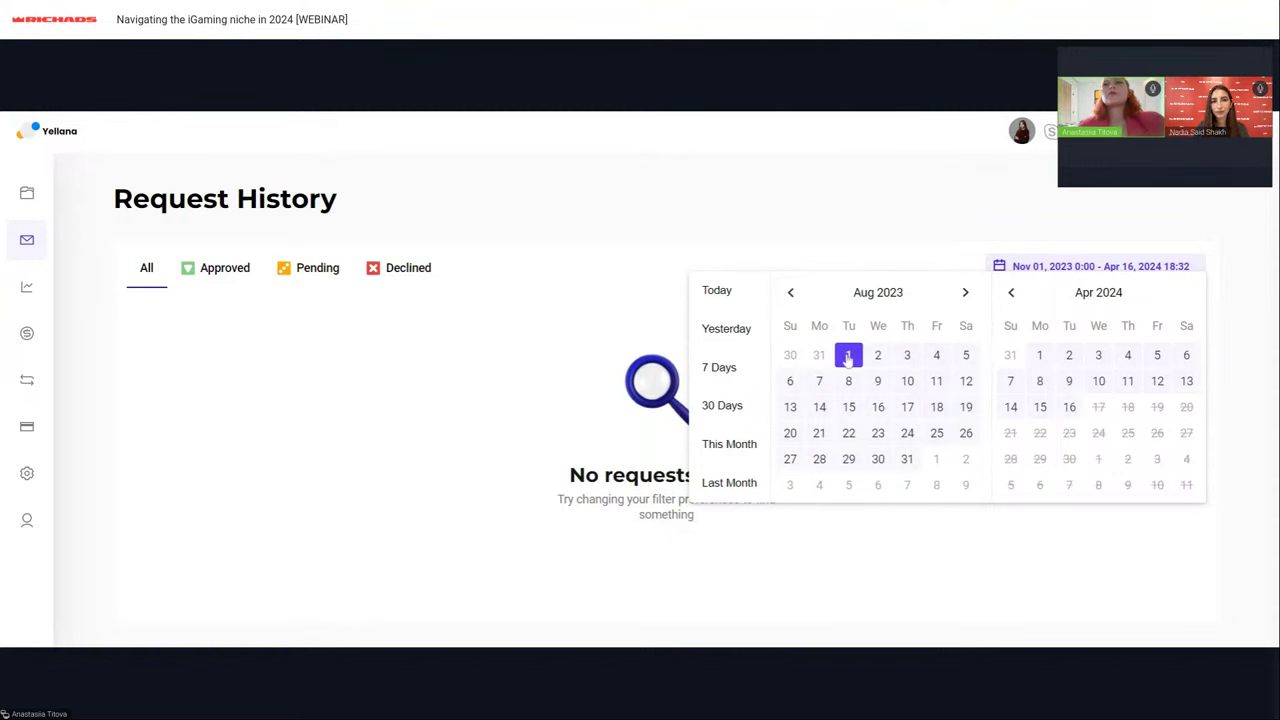
left_click(1069, 407)
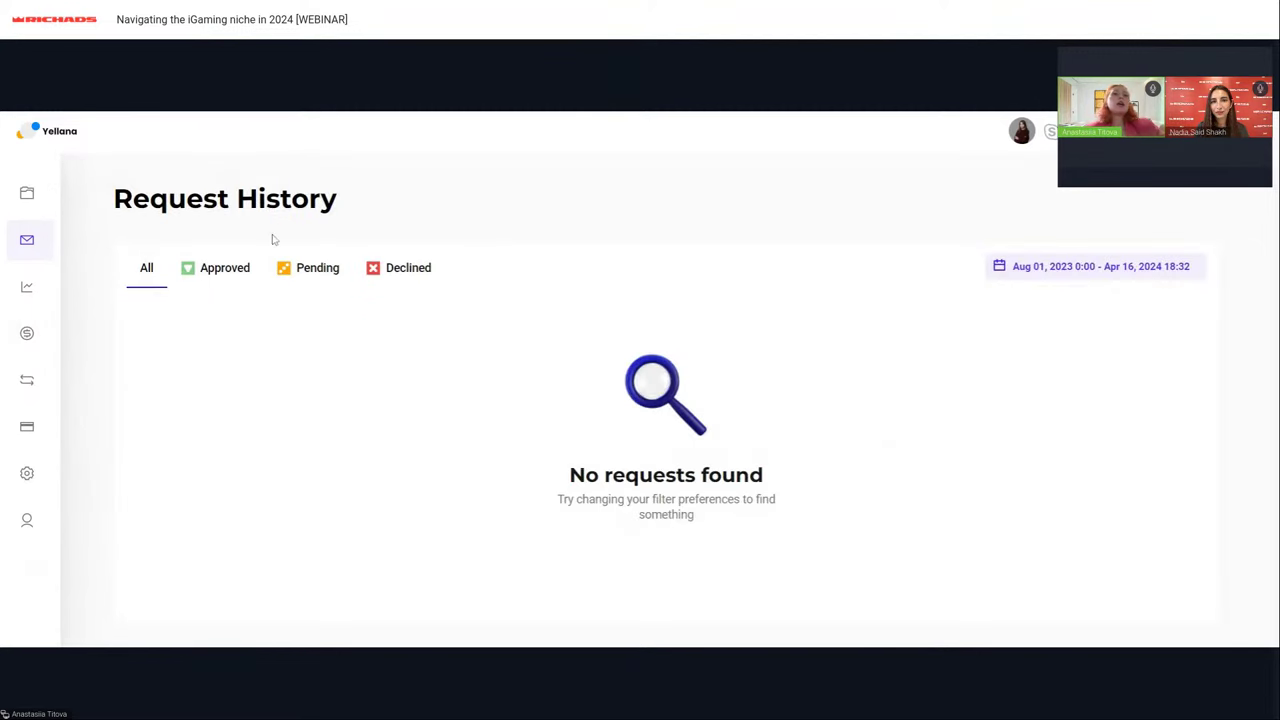
View the approved, pending, declined and all requests in turn, and return to the declined ones
left_click(236, 266)
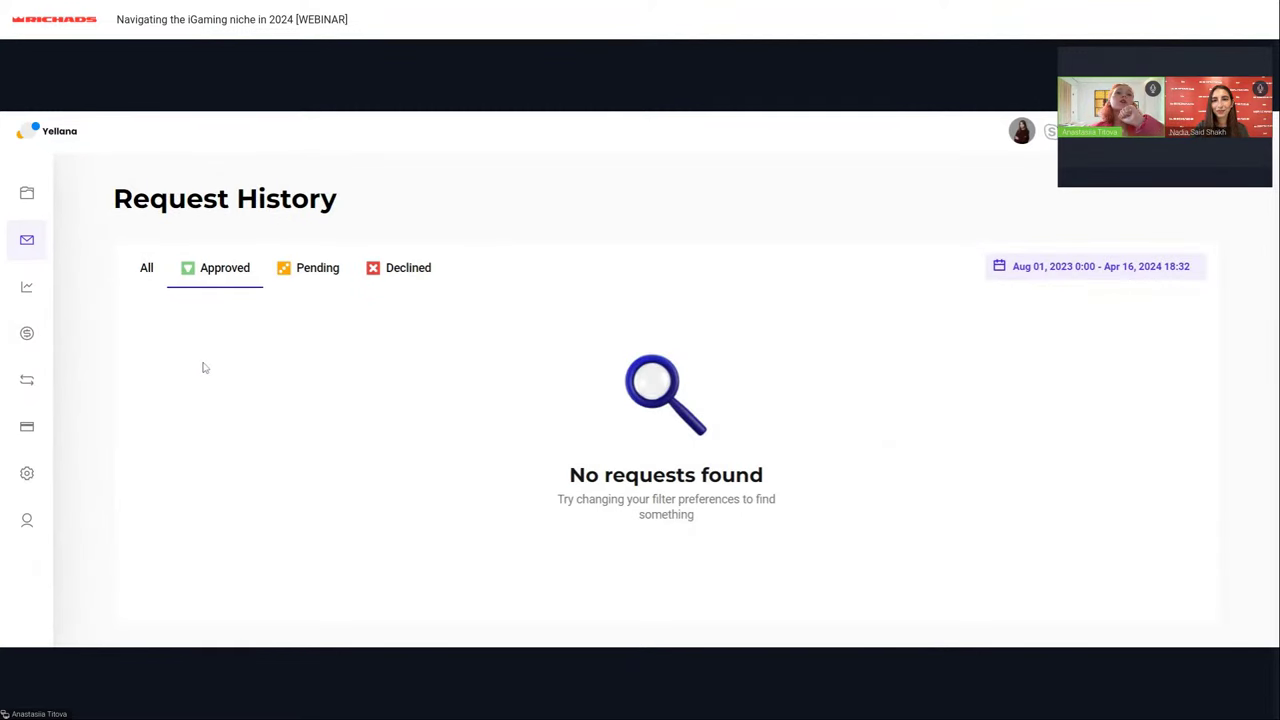
left_click(326, 277)
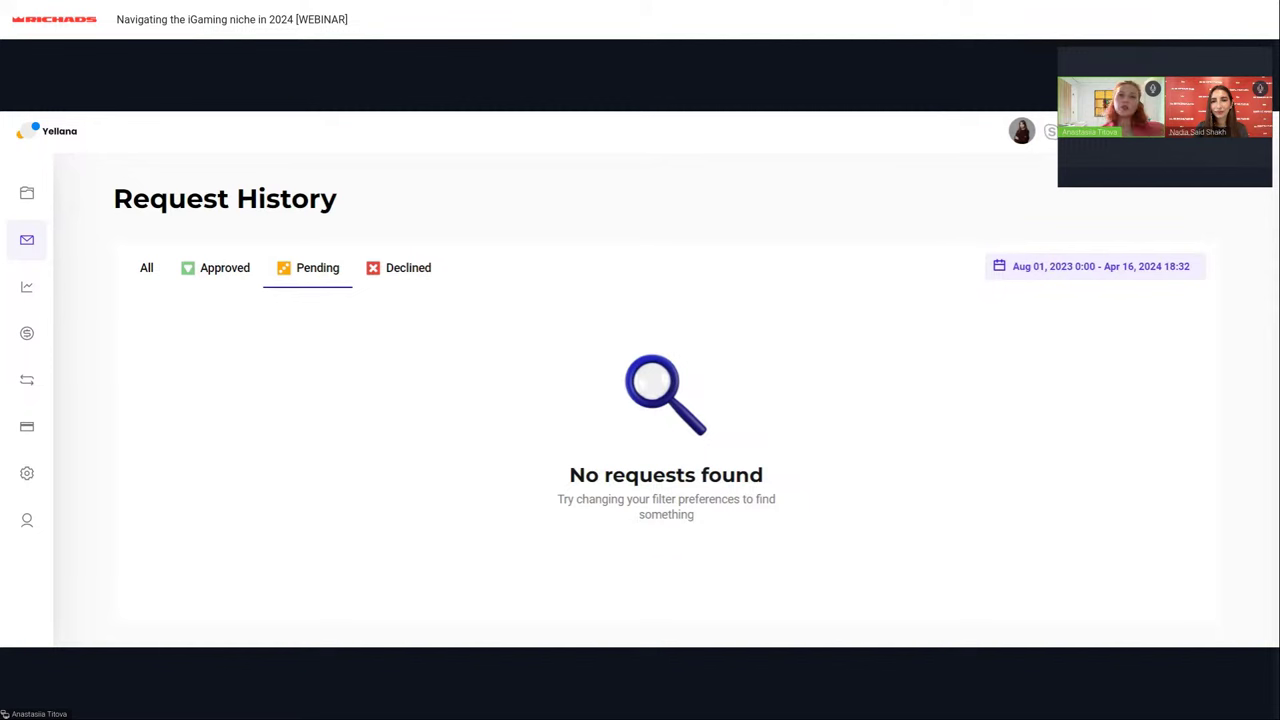
left_click(396, 272)
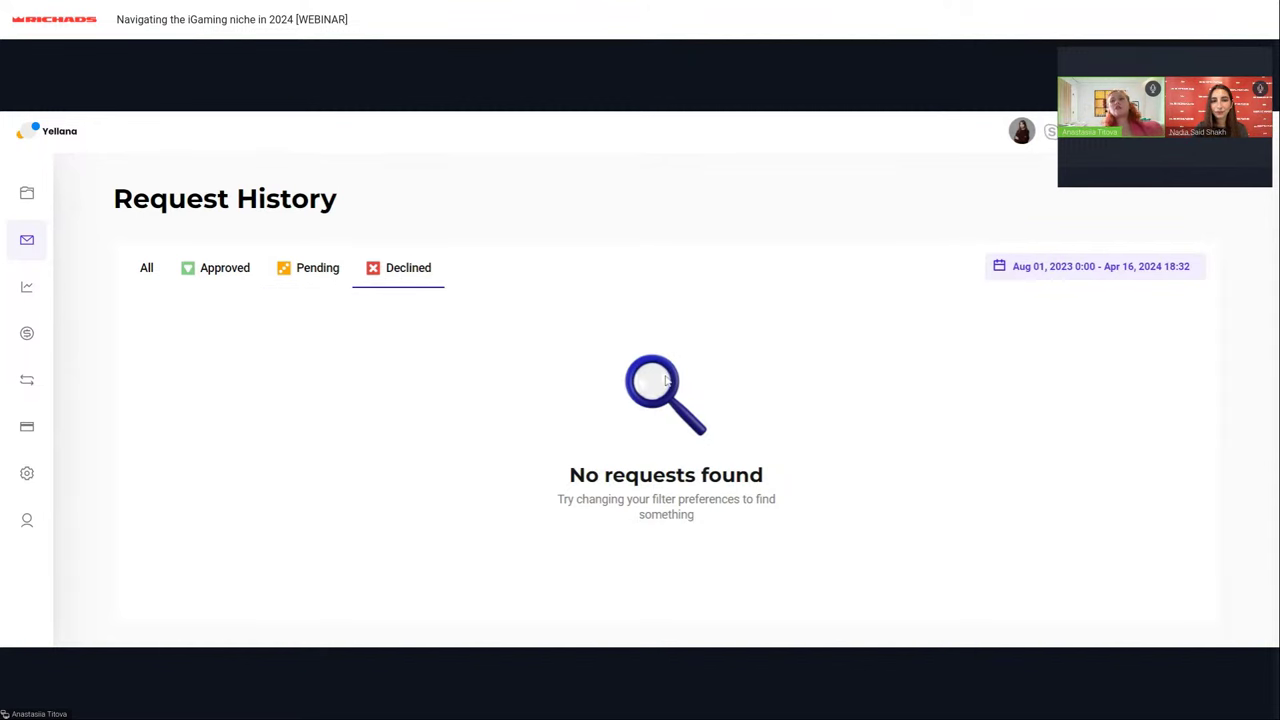
left_click(147, 270)
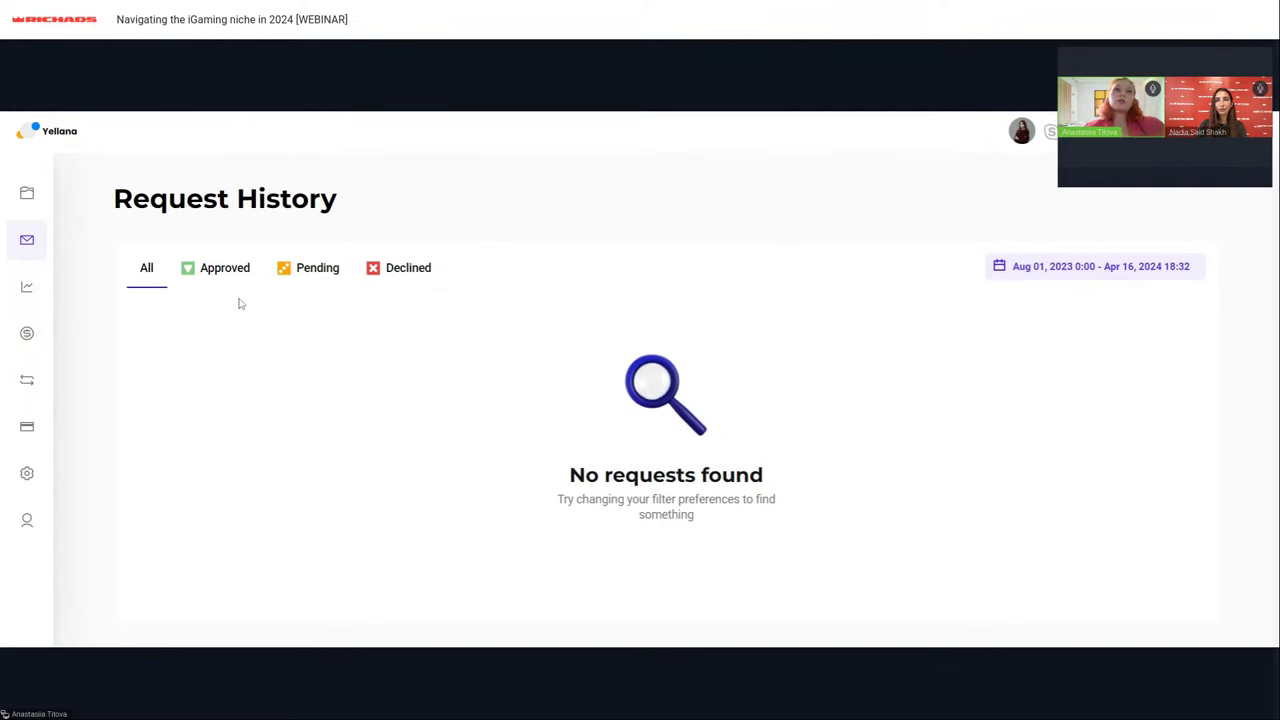
left_click(411, 283)
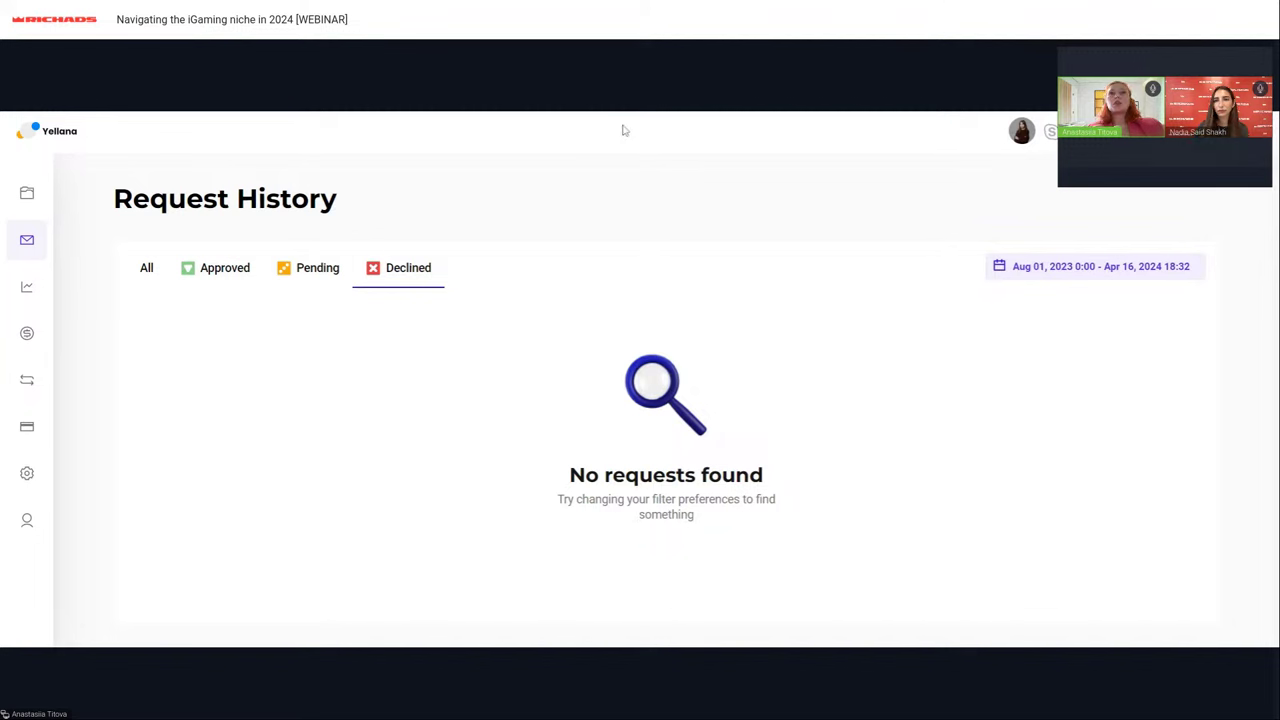
mouse_move(1037, 120)
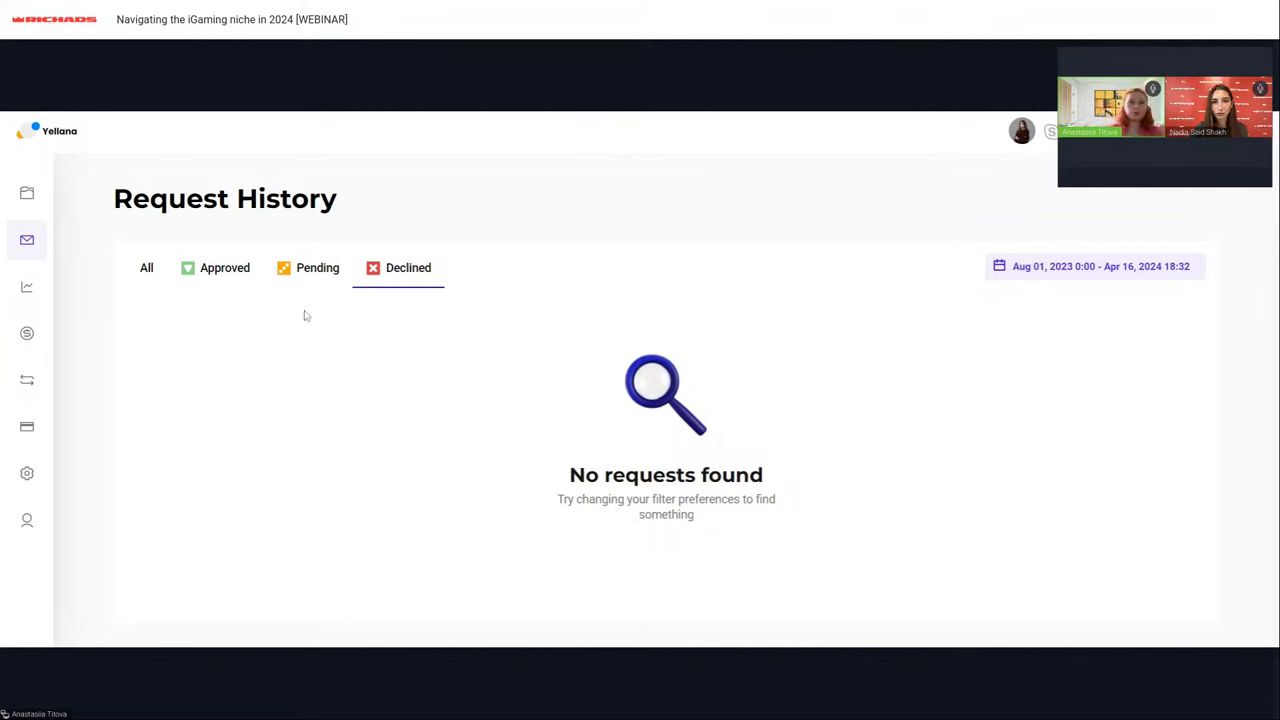
Open the Custom Statistics page and look through its offer, country, time zone and date range filters
mouse_move(40, 285)
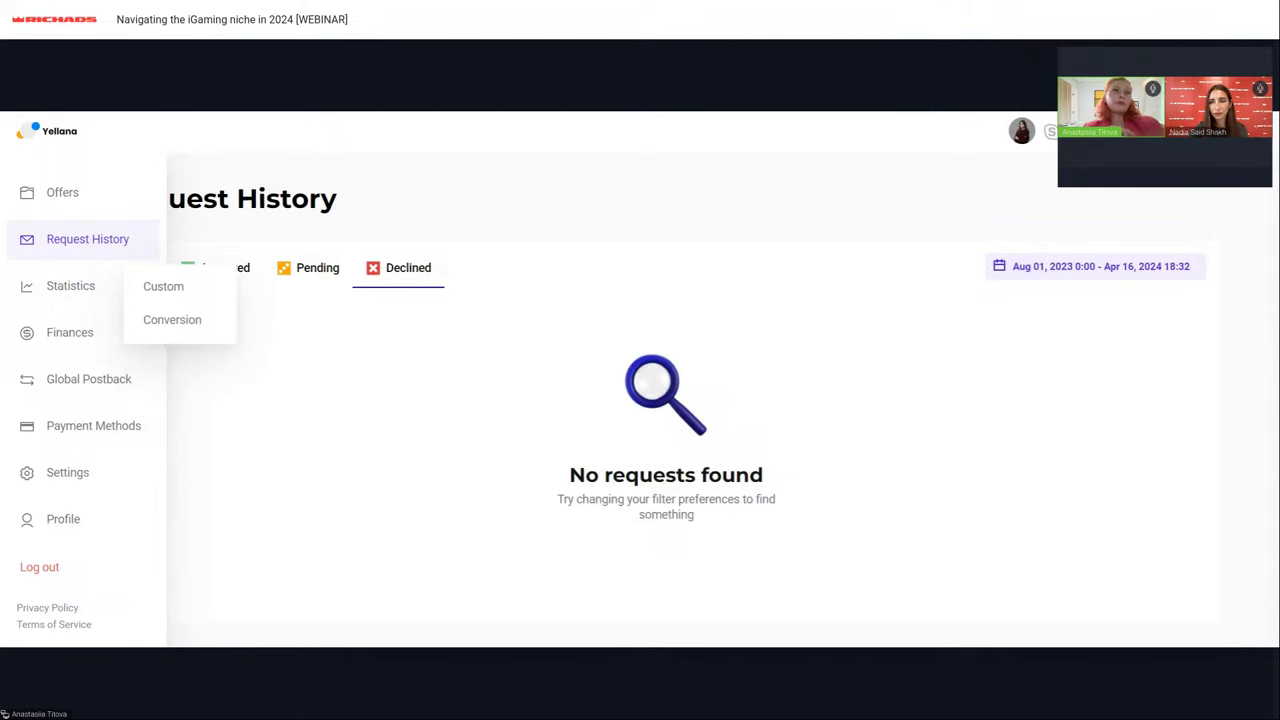
left_click(154, 288)
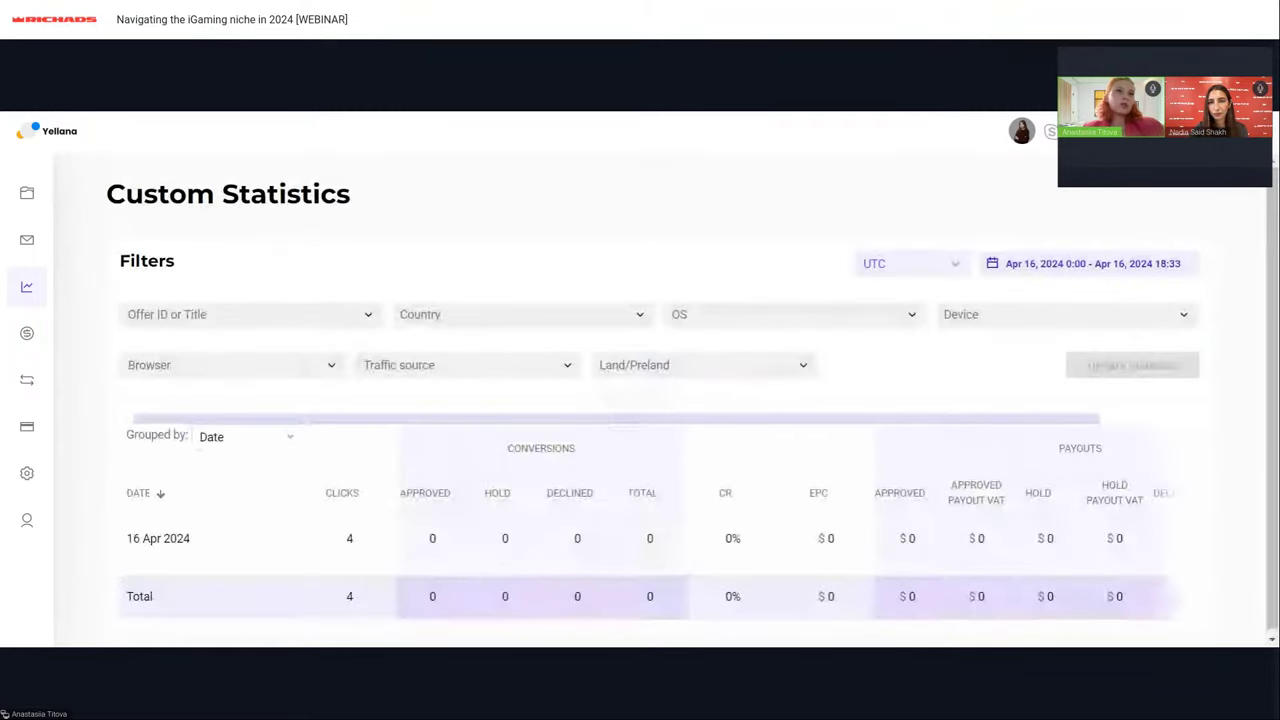
left_click(182, 311)
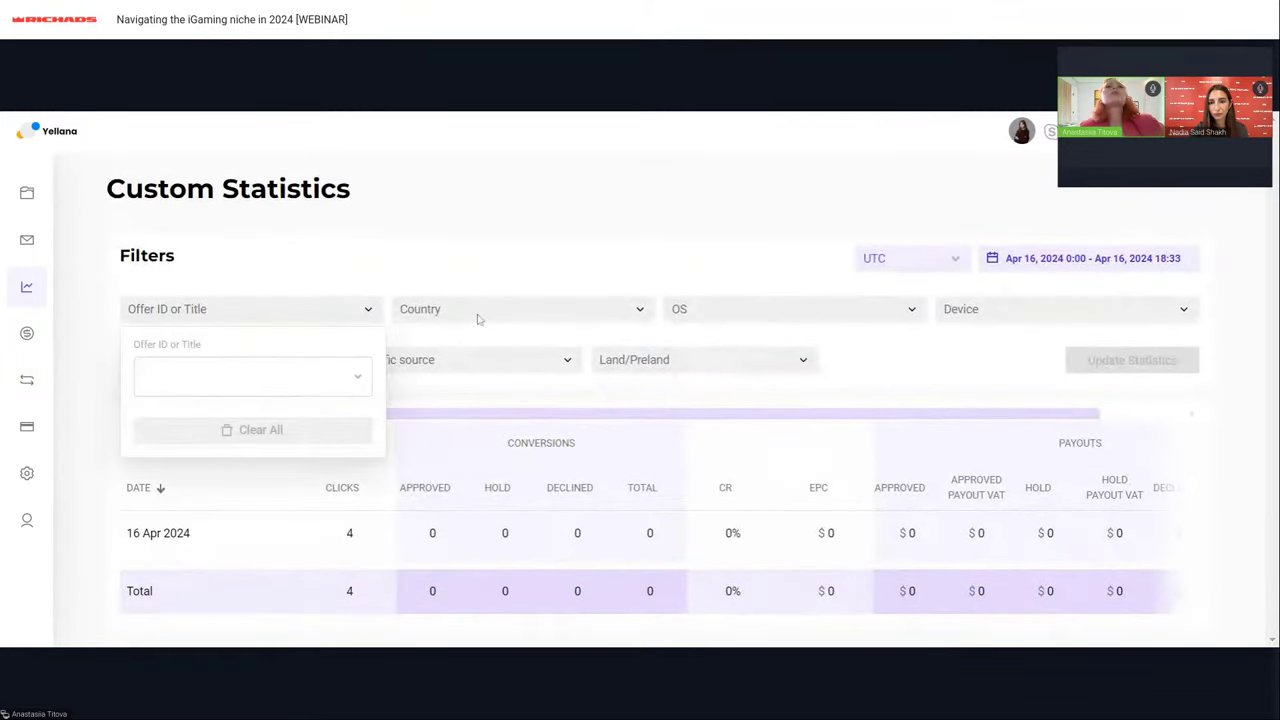
left_click(530, 311)
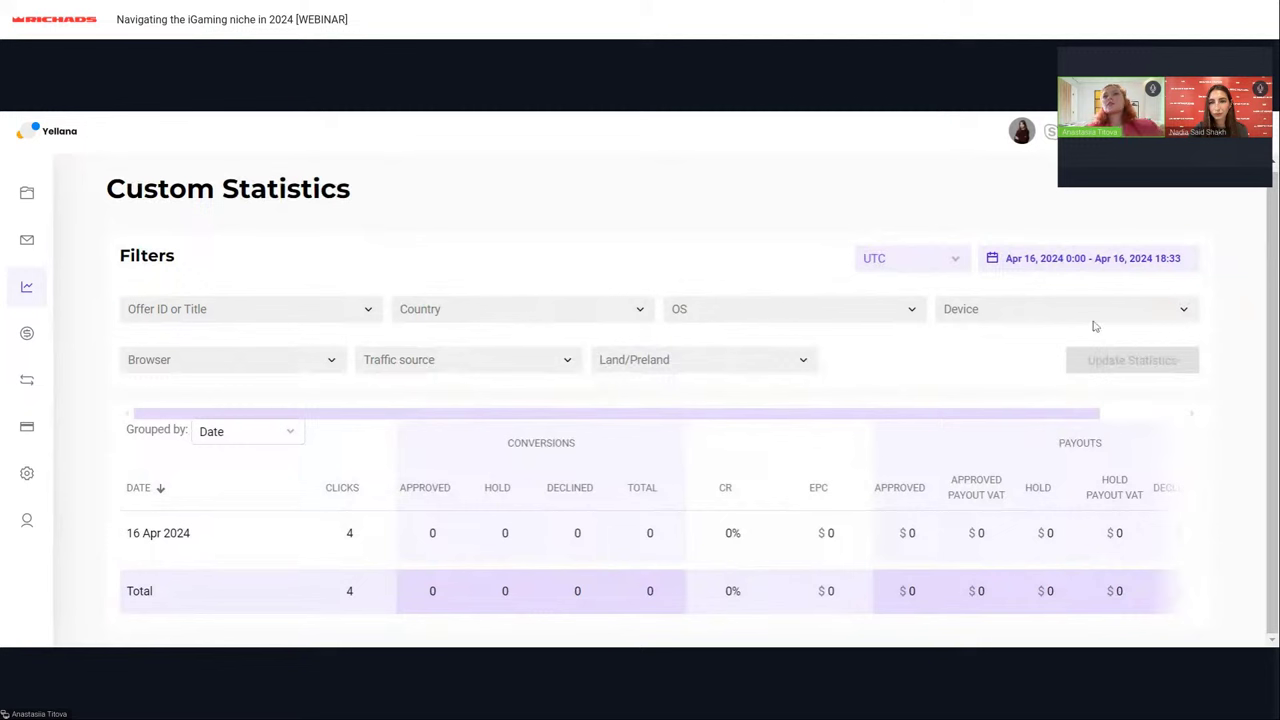
left_click(900, 260)
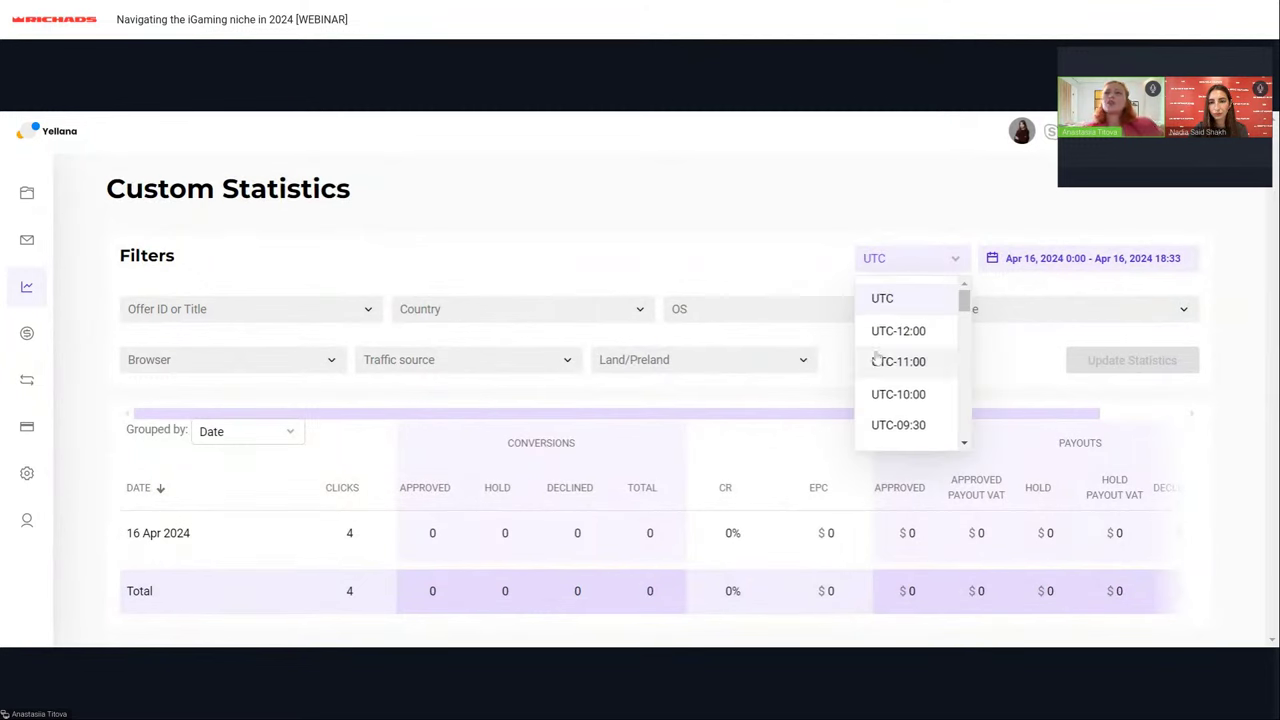
scroll(880, 360, "down", 5)
left_click(792, 181)
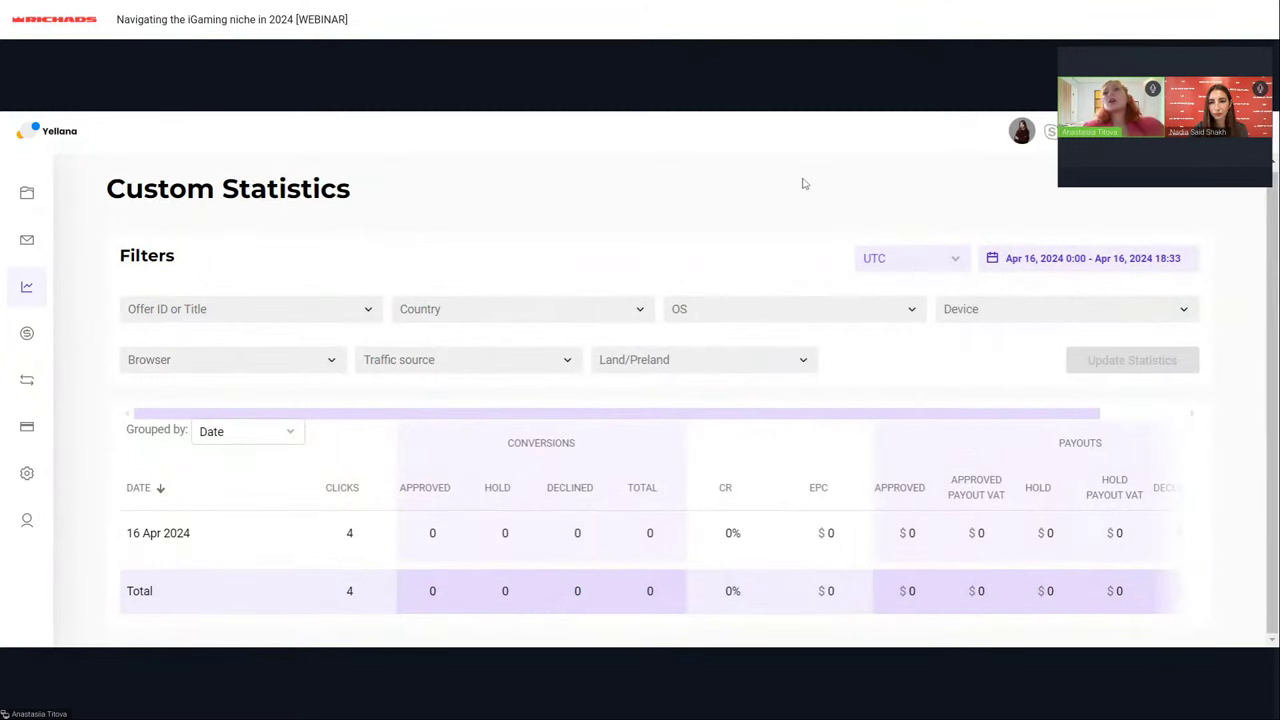
left_click(1052, 260)
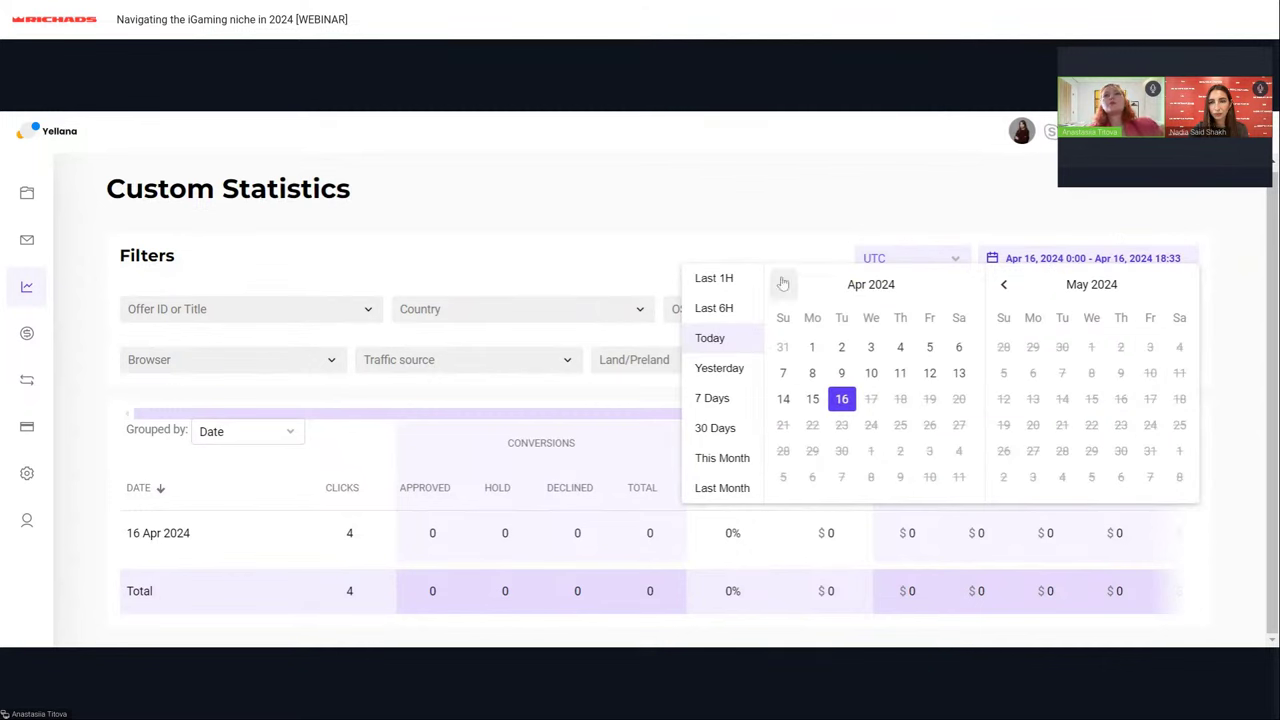
left_click(771, 193)
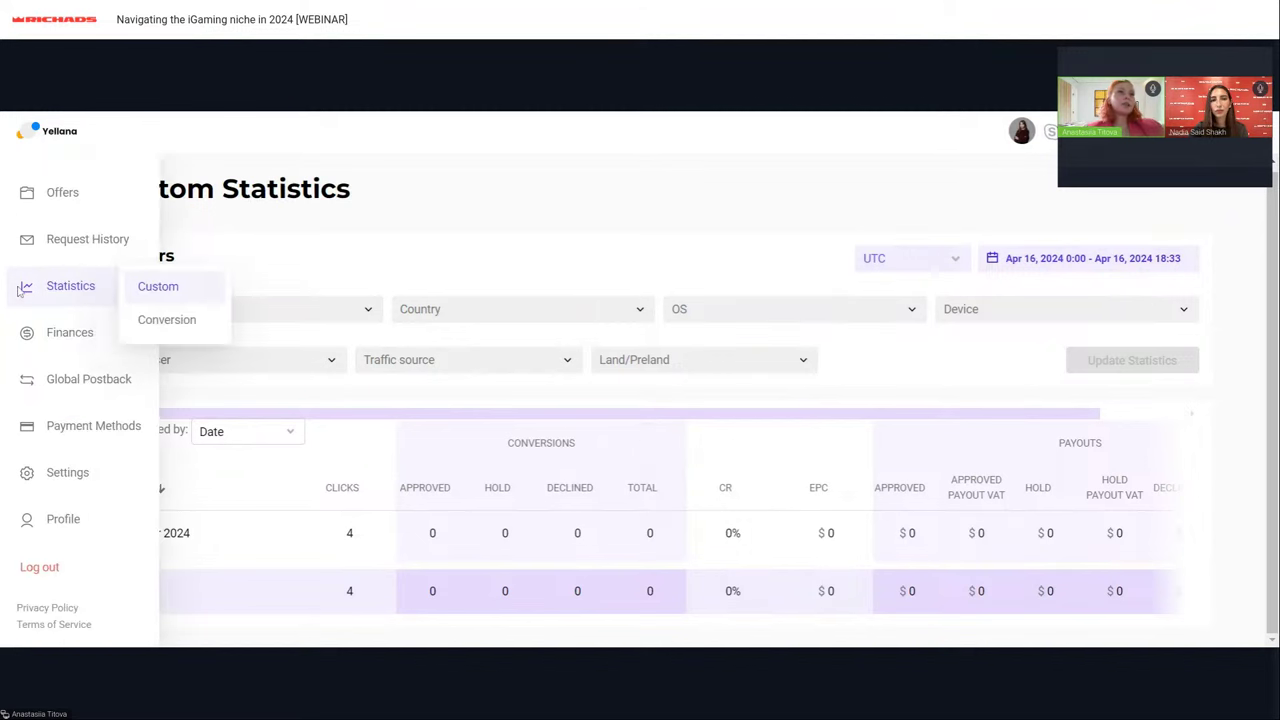
View the Conversion Statistics page, and the earnings and payouts on the Finances page
left_click(163, 320)
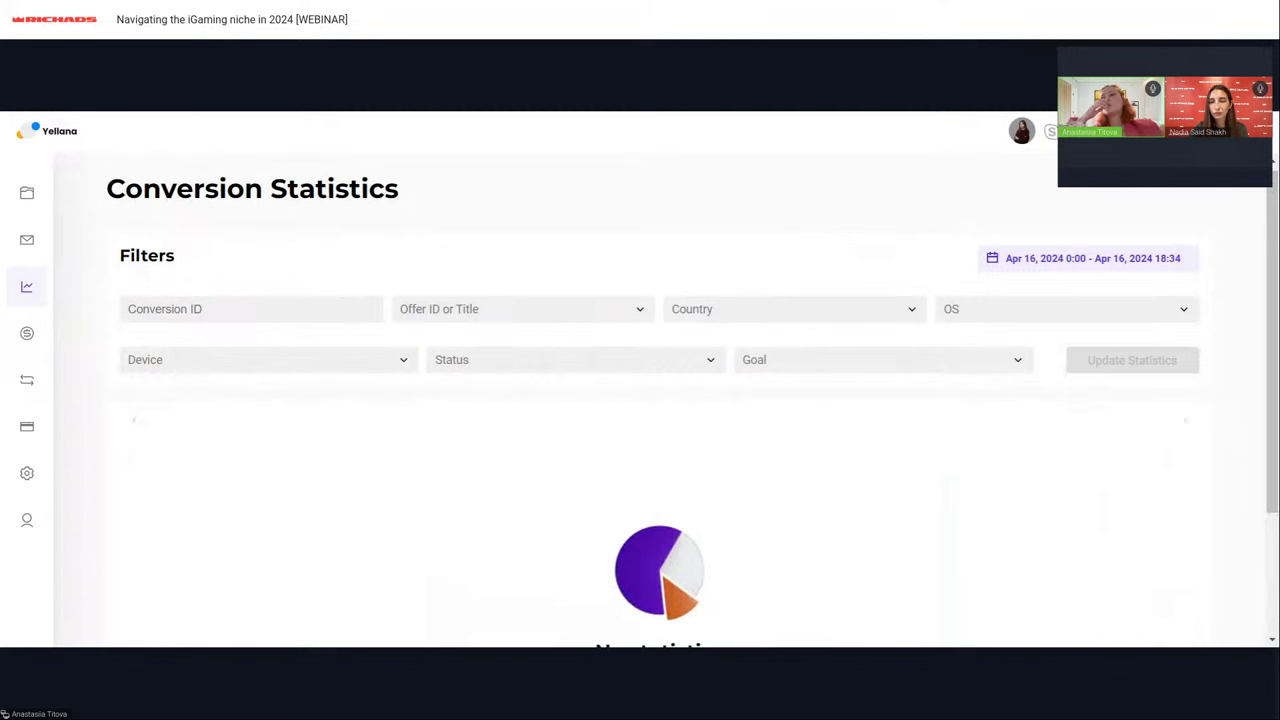
left_click(30, 347)
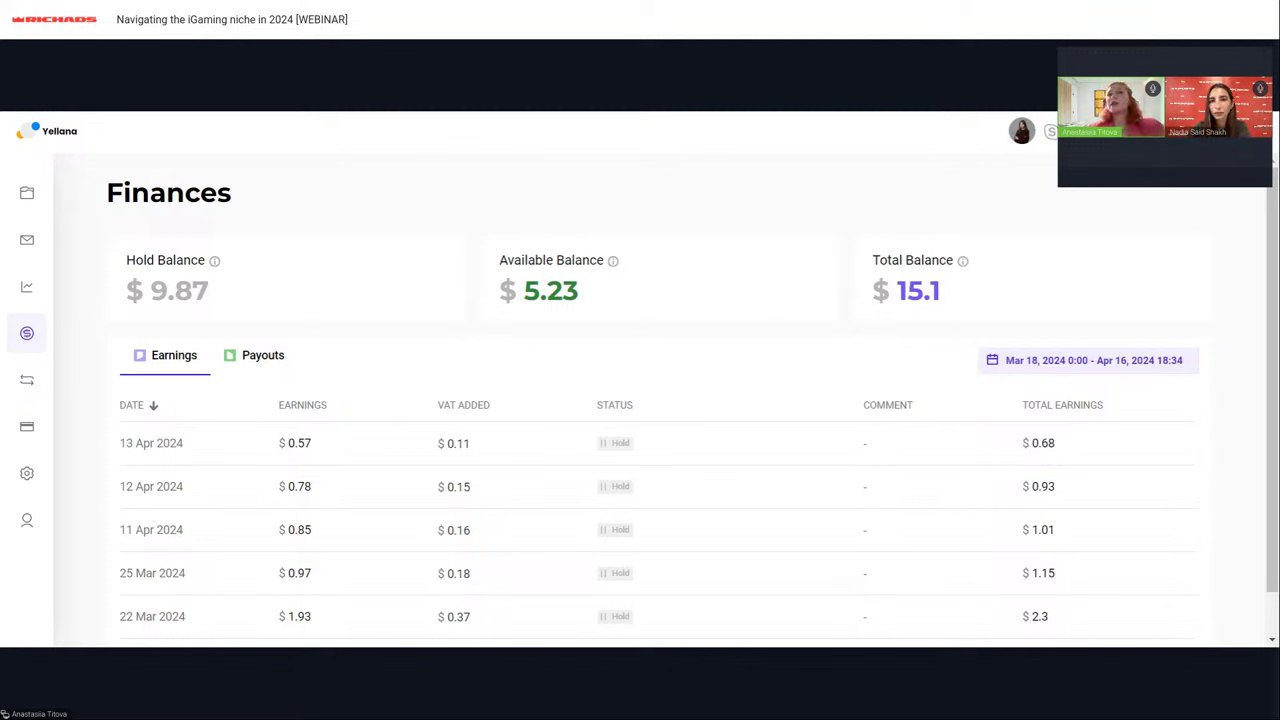
scroll(420, 292, "down", 1)
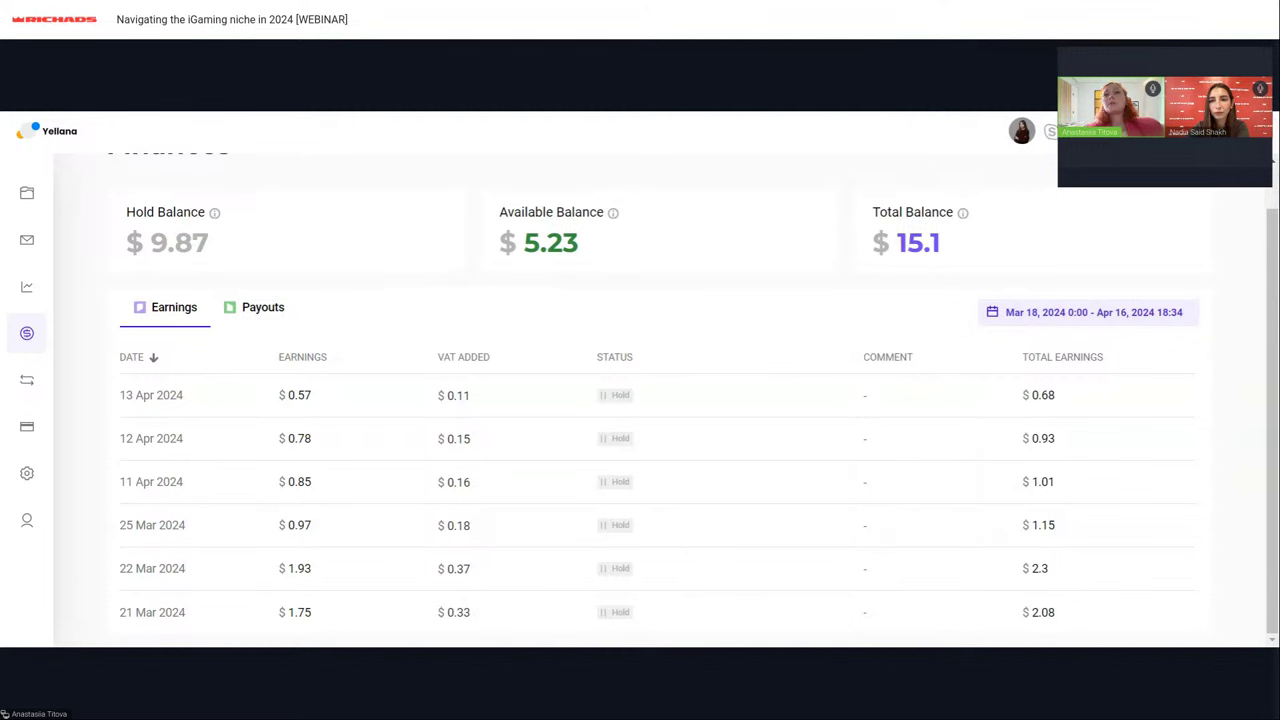
left_click(273, 311)
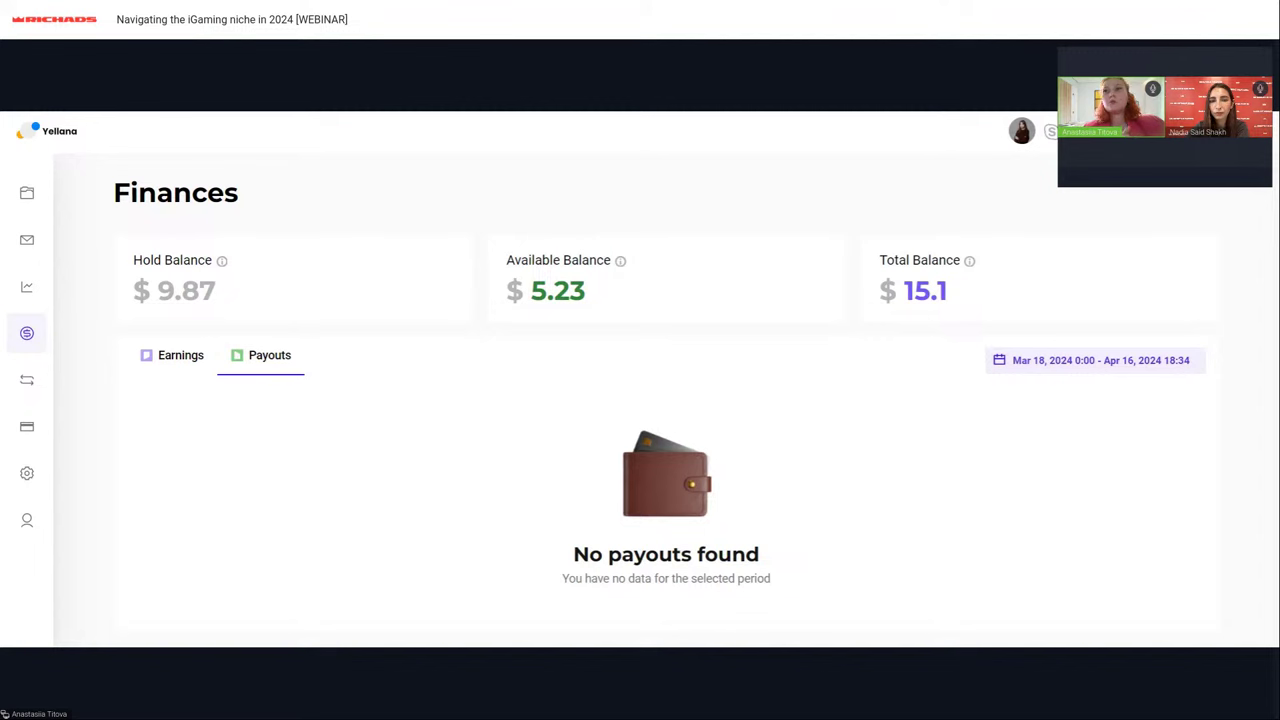
Open the Global Postback page and examine its postback setup and Test Conversion section, including the generated URL field
mouse_move(20, 334)
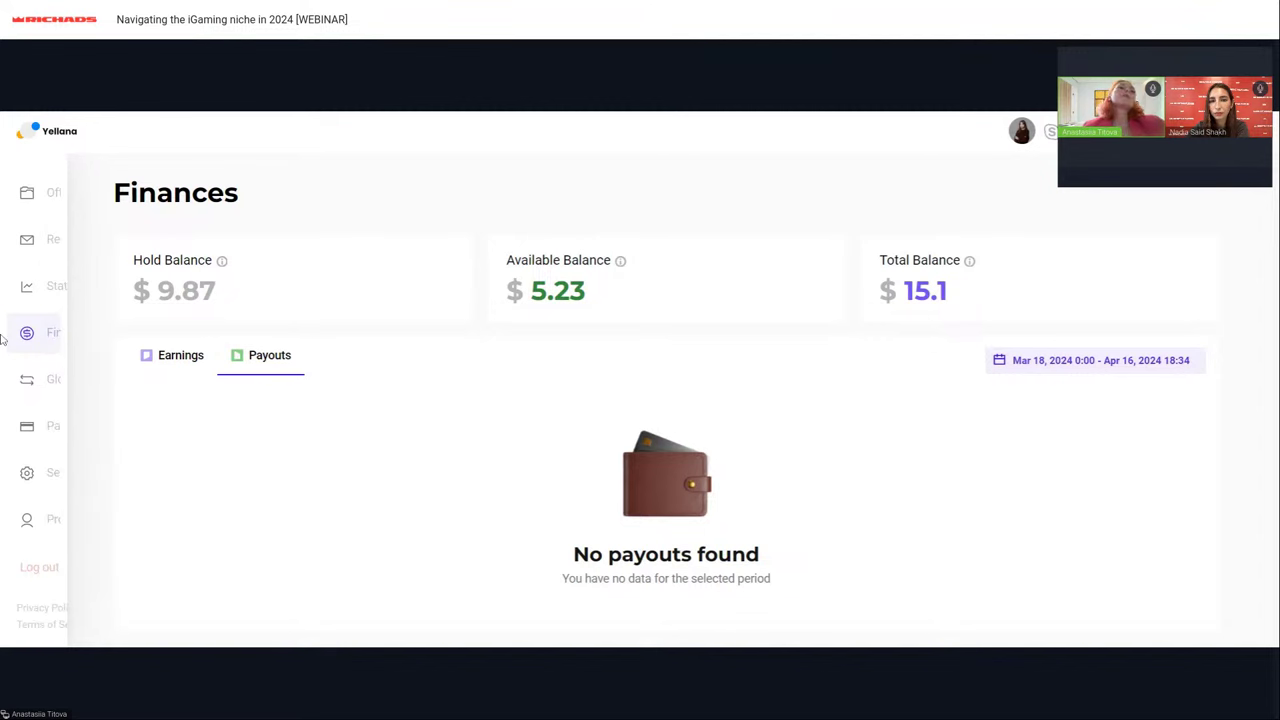
left_click(55, 387)
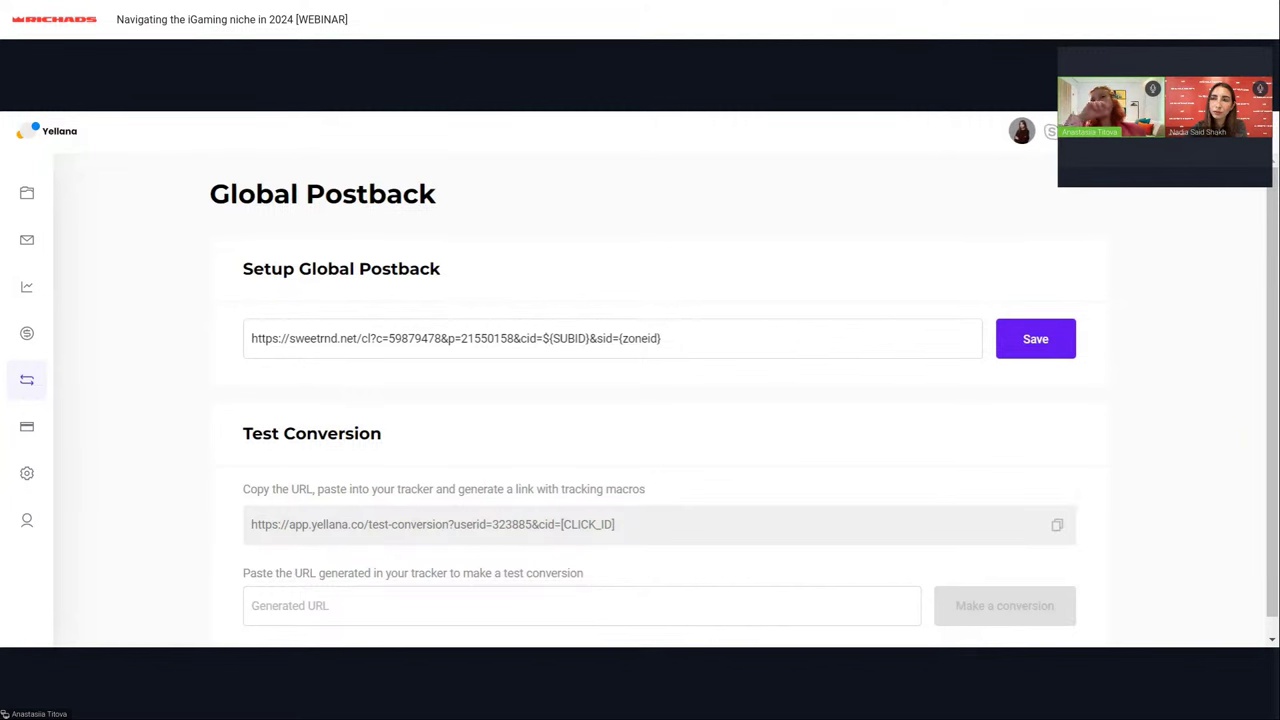
scroll(428, 436, "down", 1)
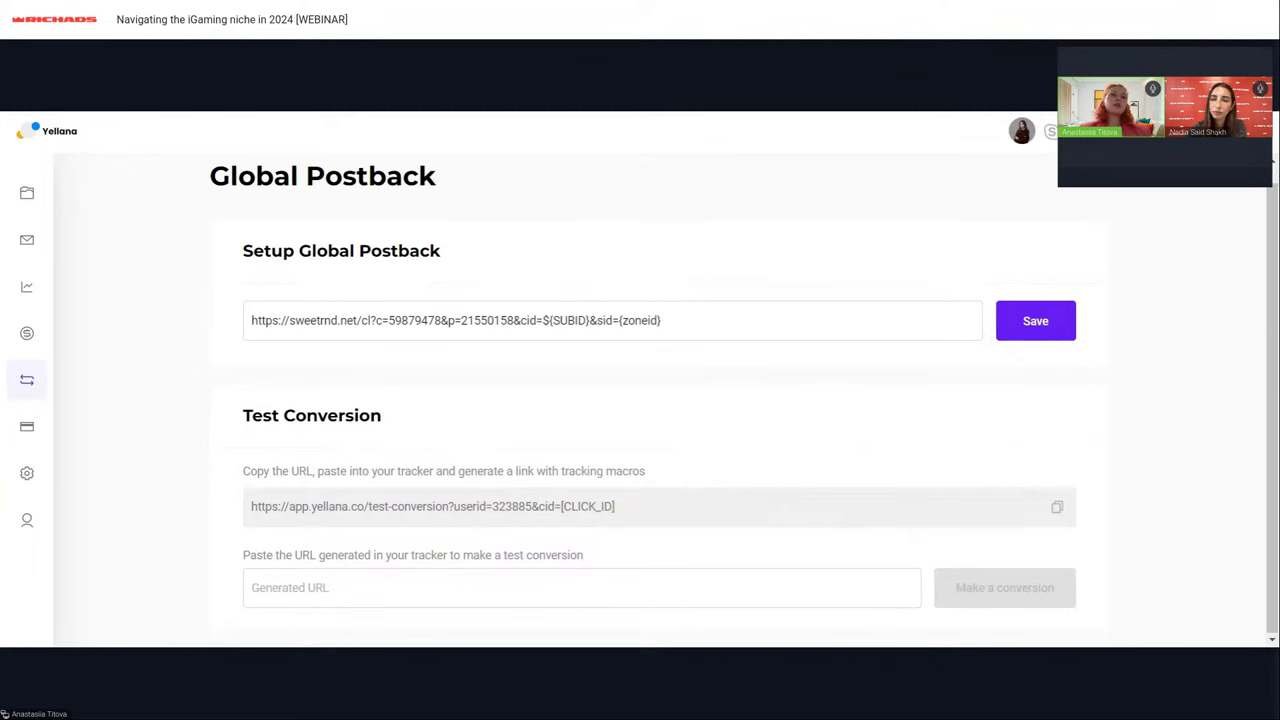
left_click_drag(243, 415, 359, 452)
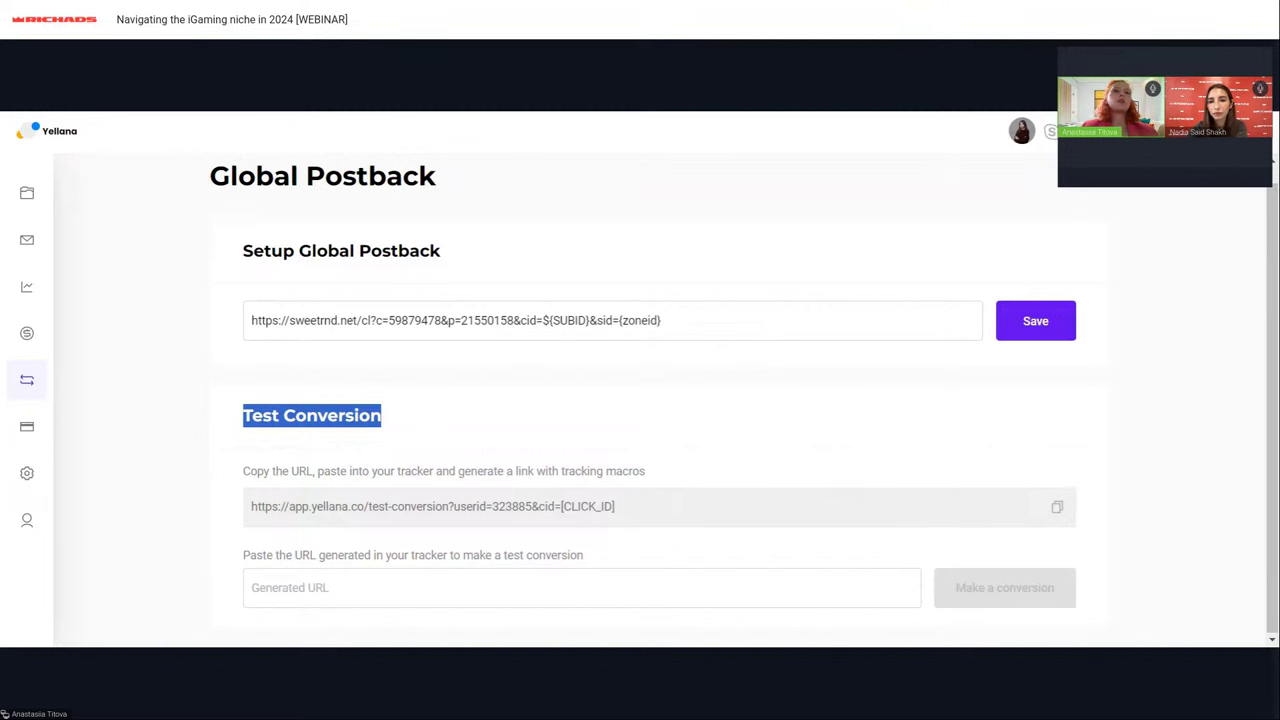
left_click(805, 595)
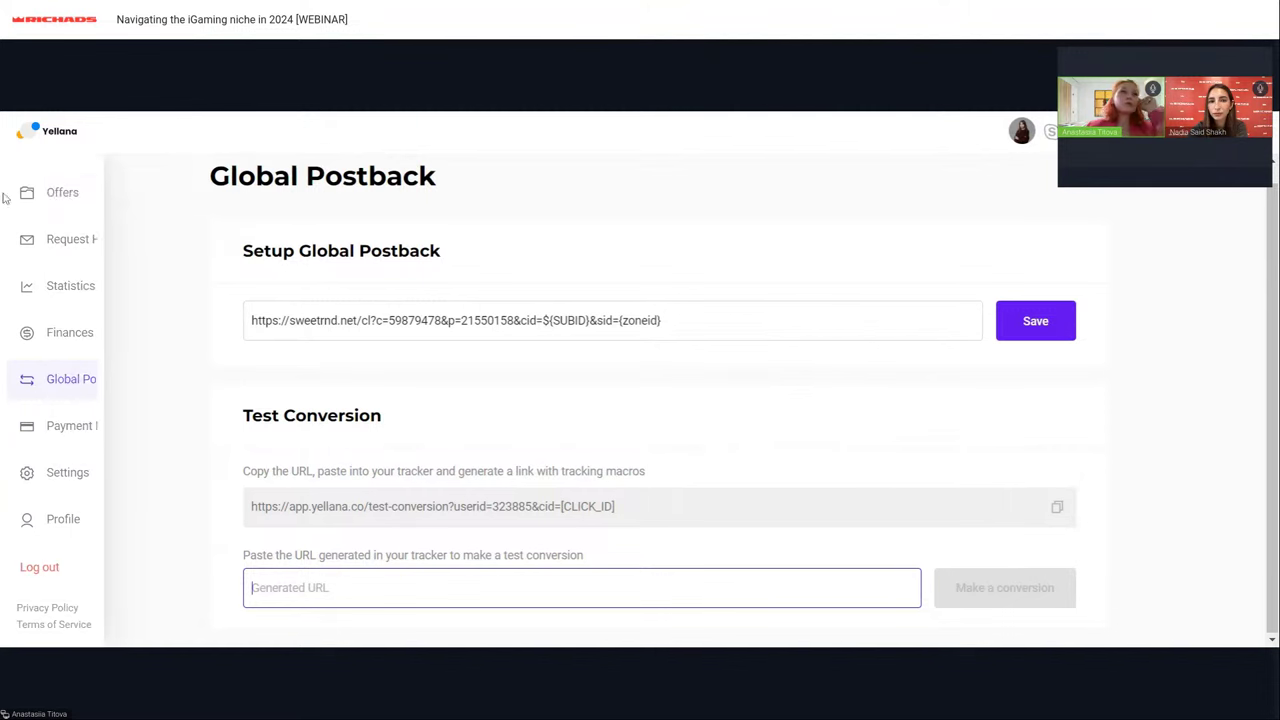
Open the Finance Survey (IOS) offer from the offers list and review its rates, description and traffic restrictions
left_click(46, 200)
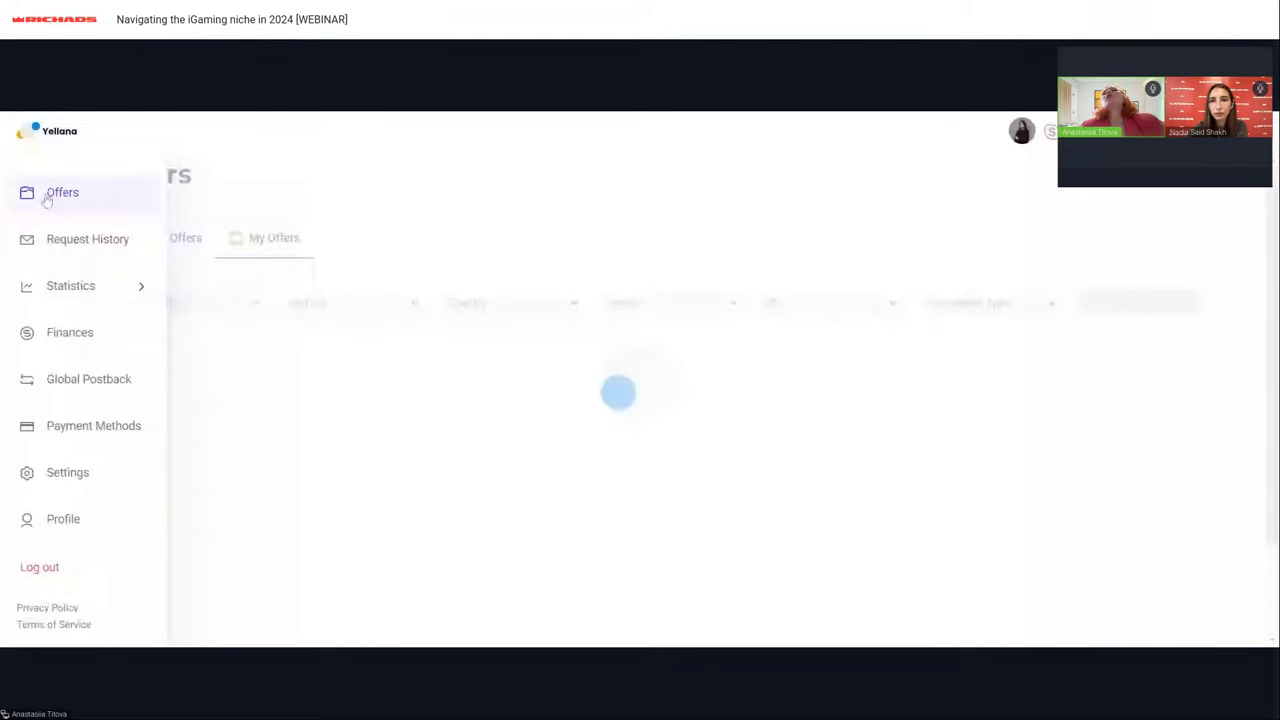
scroll(277, 374, "down", 5)
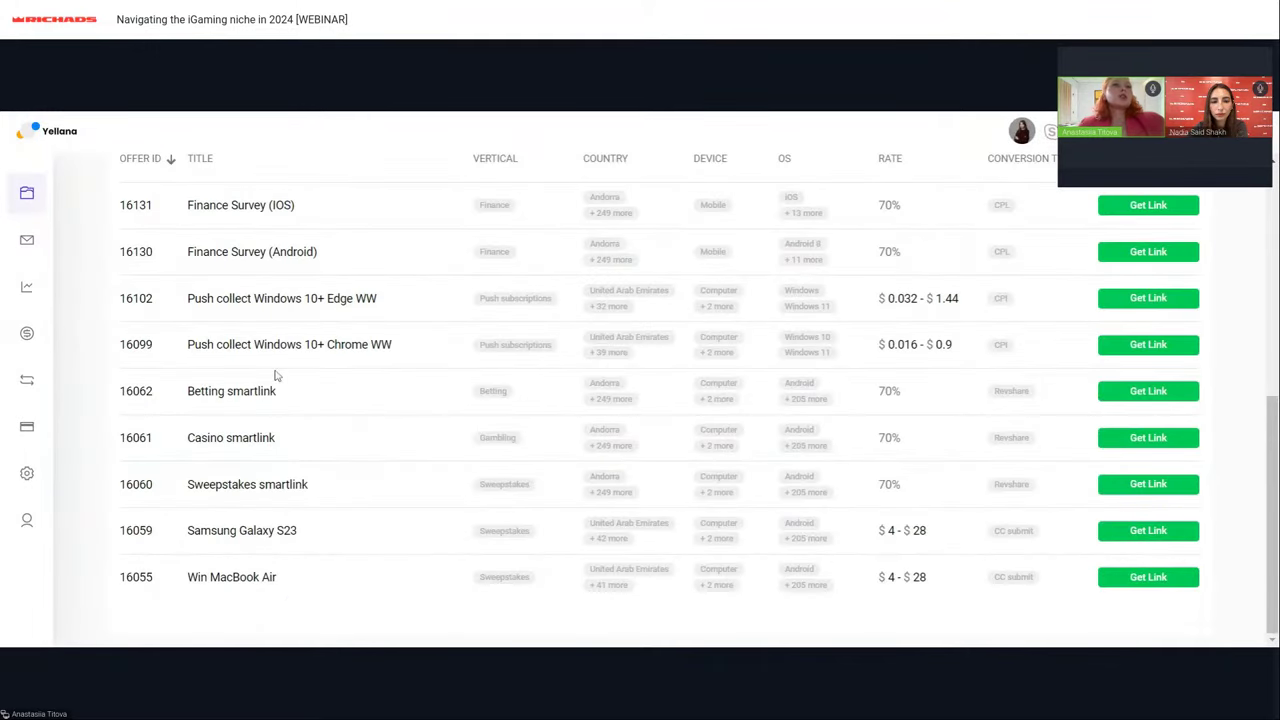
left_click(213, 207)
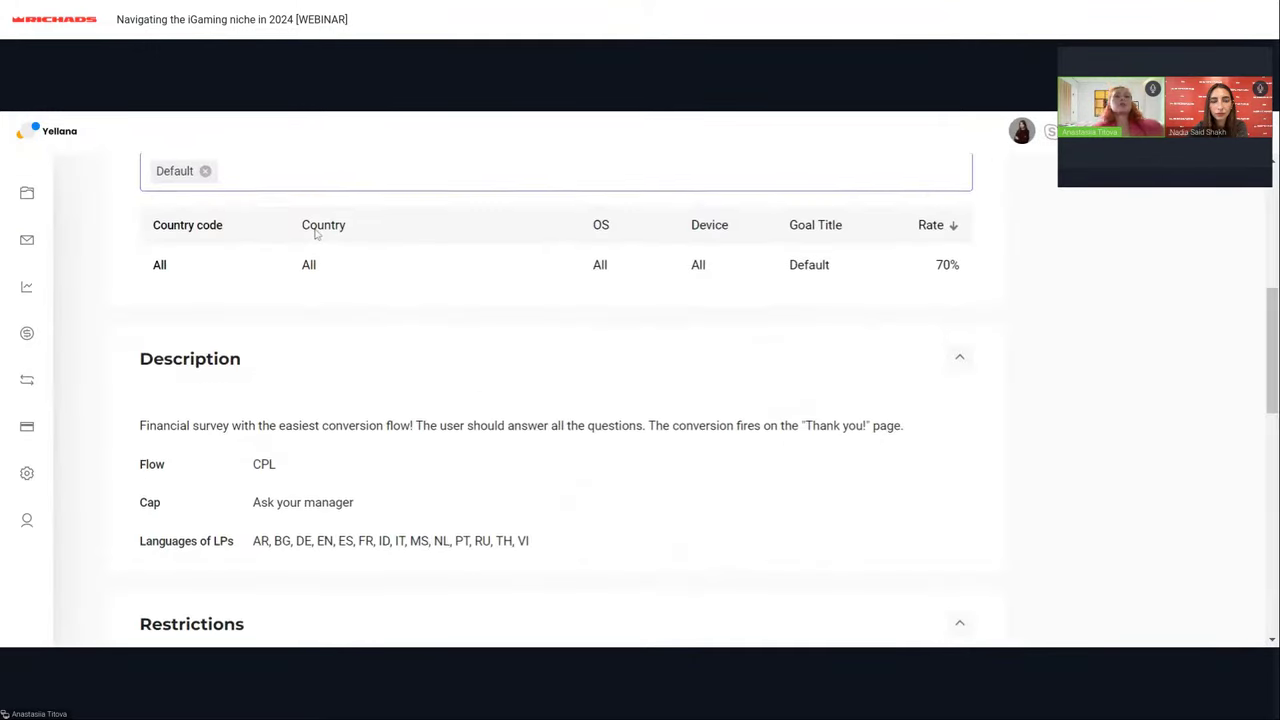
scroll(314, 234, "up", 5)
scroll(314, 234, "down", 3)
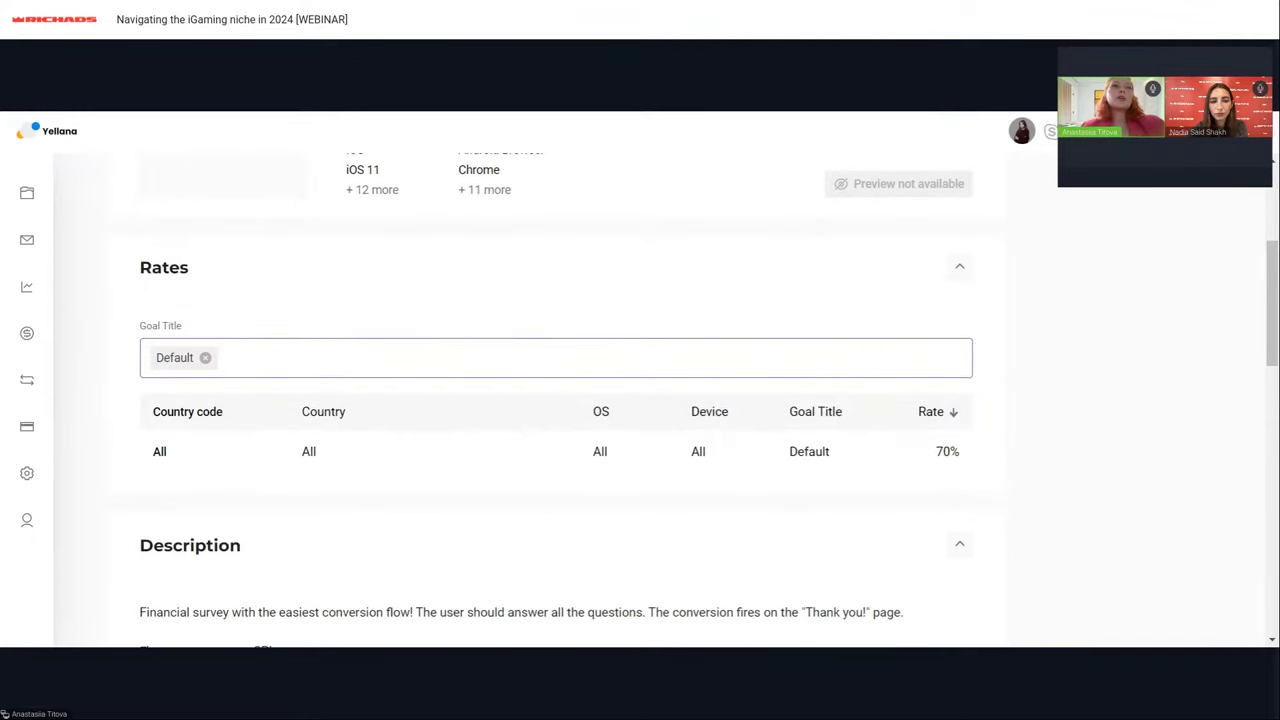
scroll(314, 234, "up", 2)
scroll(556, 400, "up", 2)
scroll(556, 400, "down", 10)
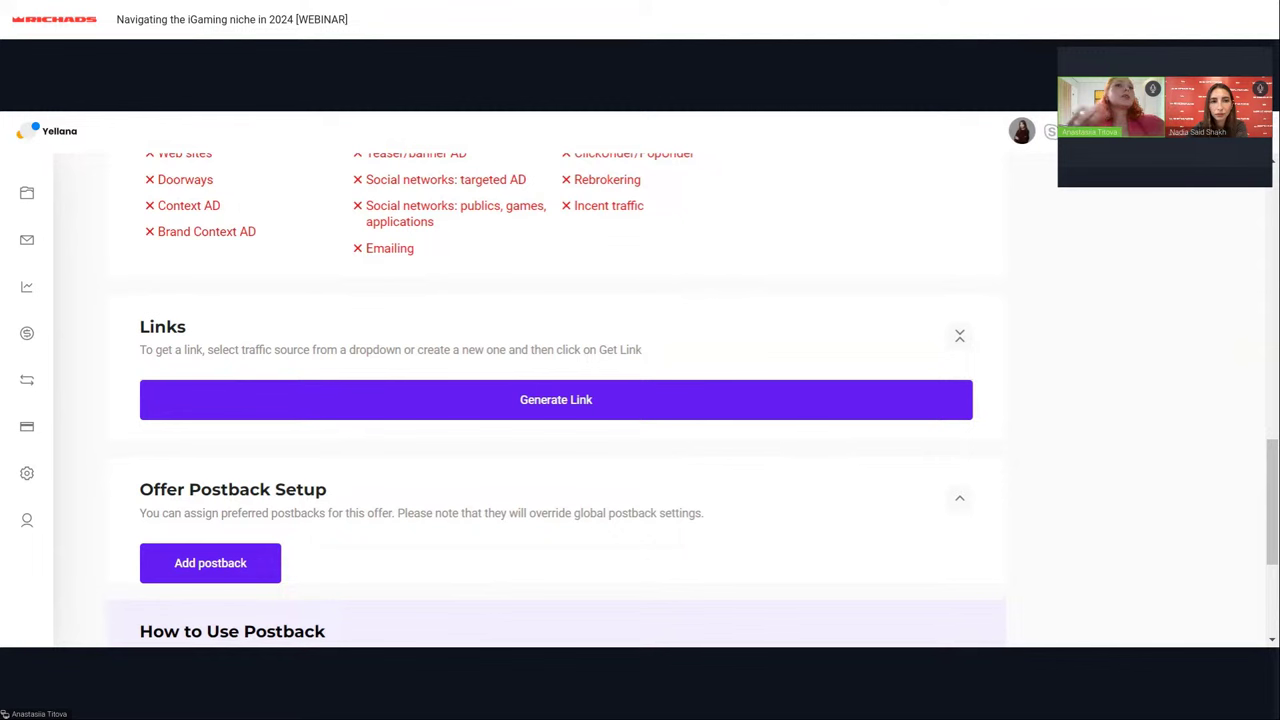
Start generating a link for the Finance Survey (IOS) offer, ready to enter a new traffic source
left_click(325, 397)
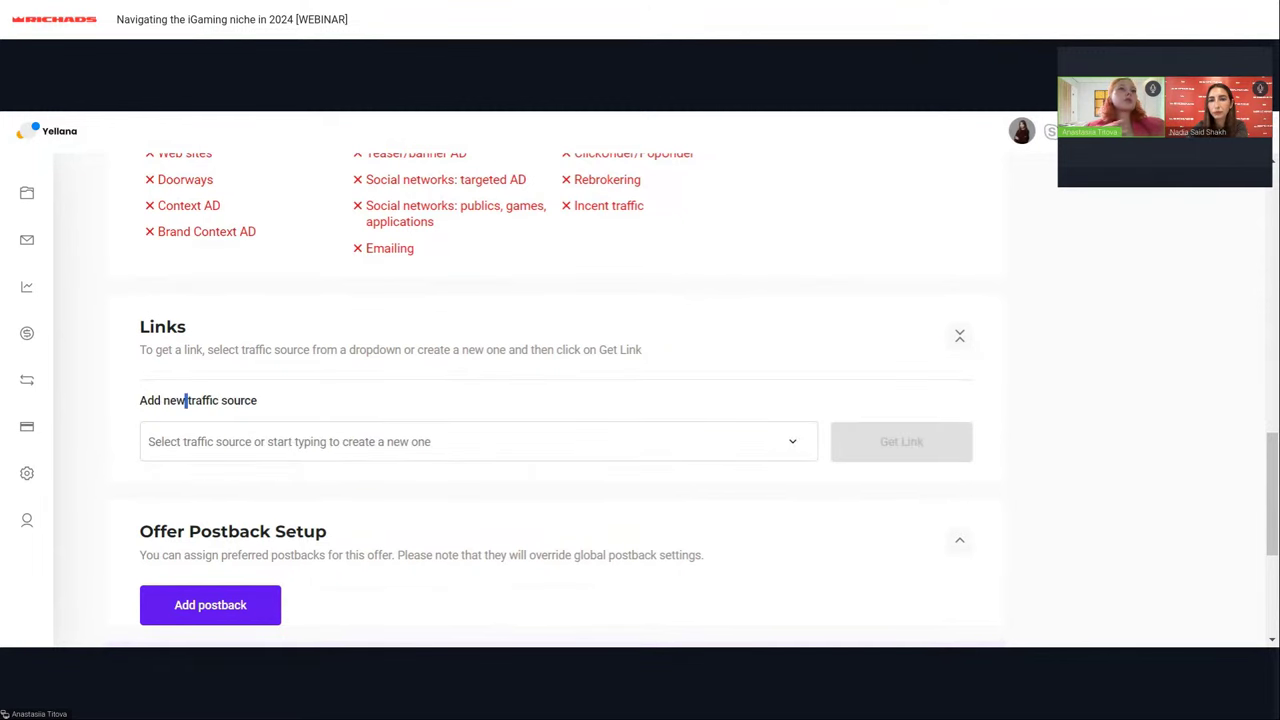
triple_click(185, 400)
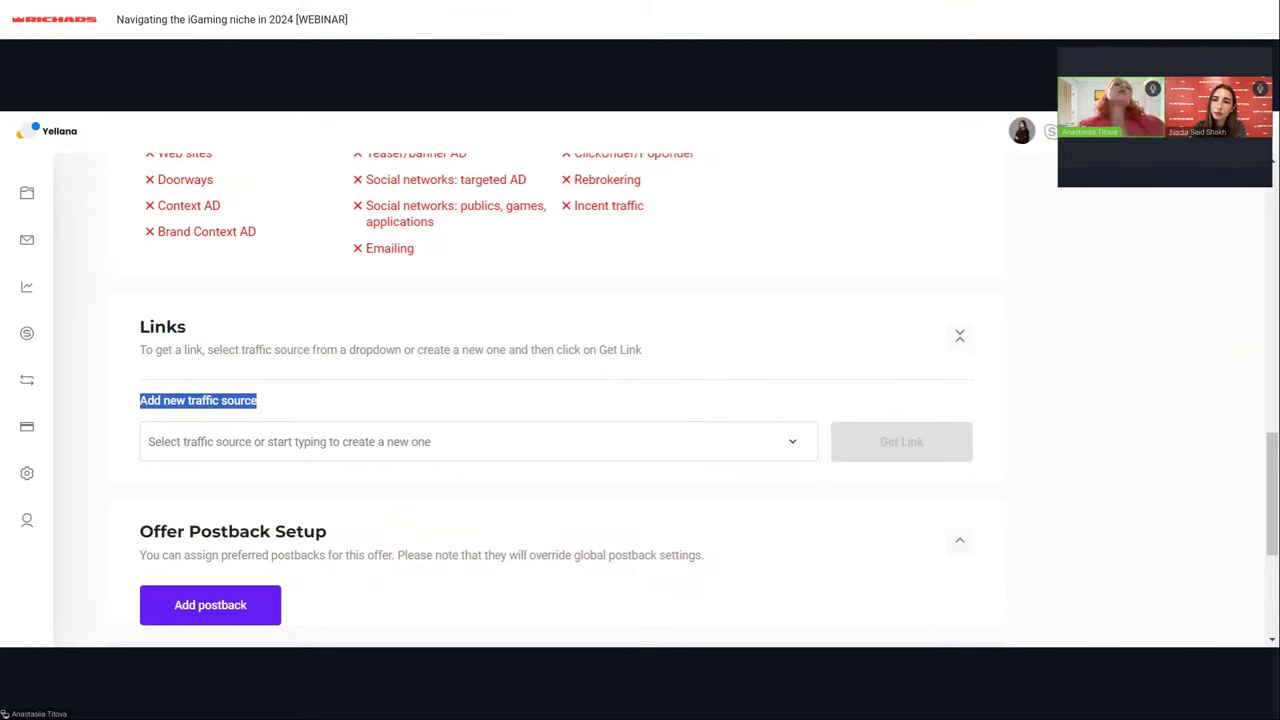
left_click(213, 441)
type("ads")
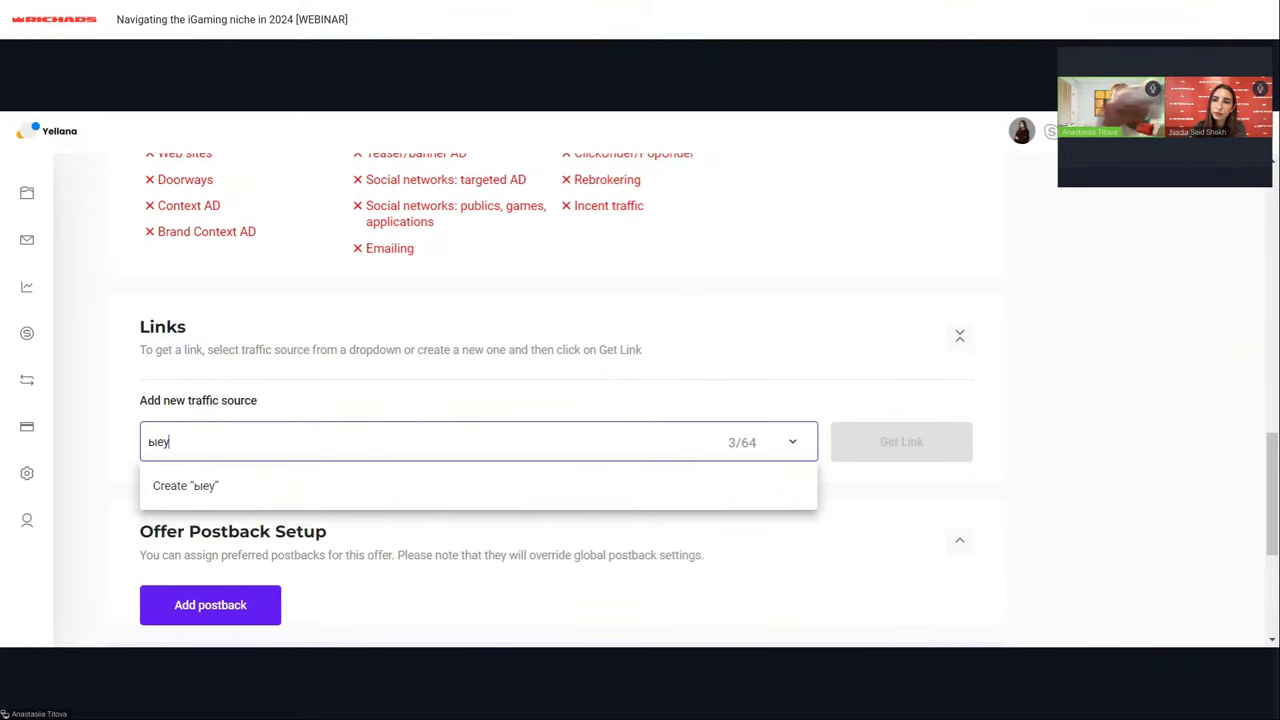
key("BackSpace")
key("BackSpace")
key("BackSpace")
Create a new traffic source named "steve" and get its offer link
type("steve")
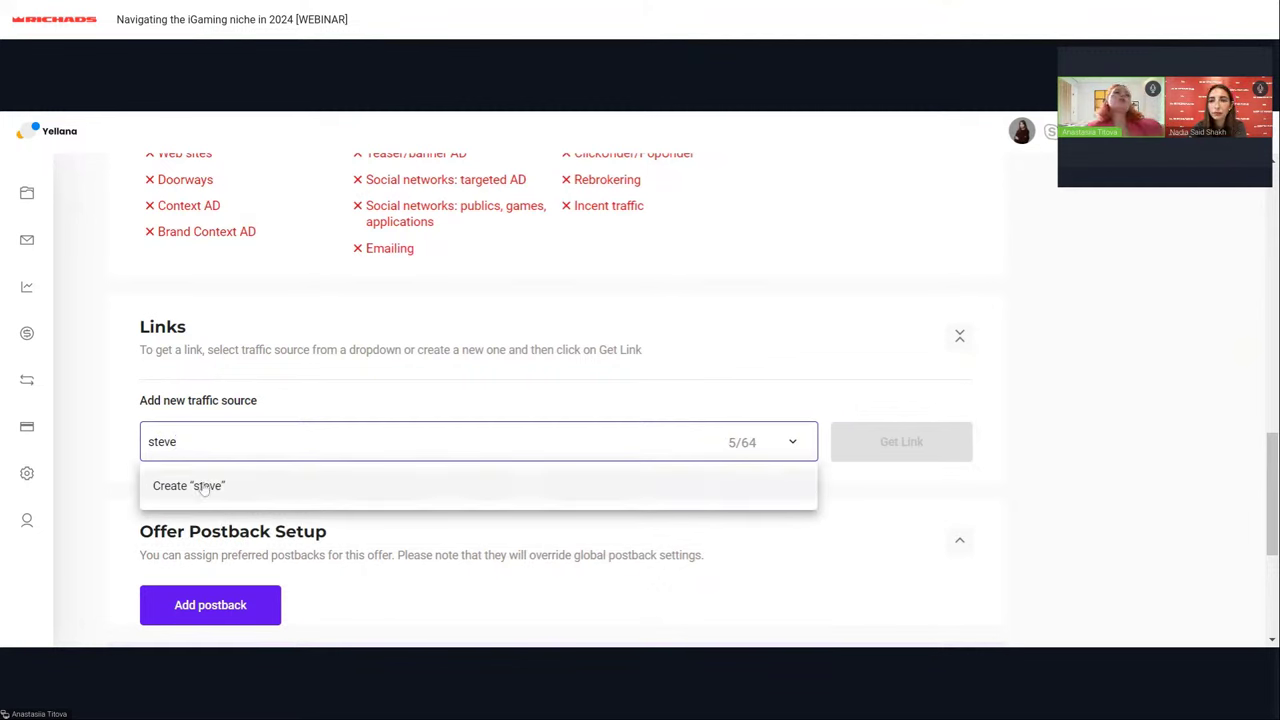
left_click(237, 487)
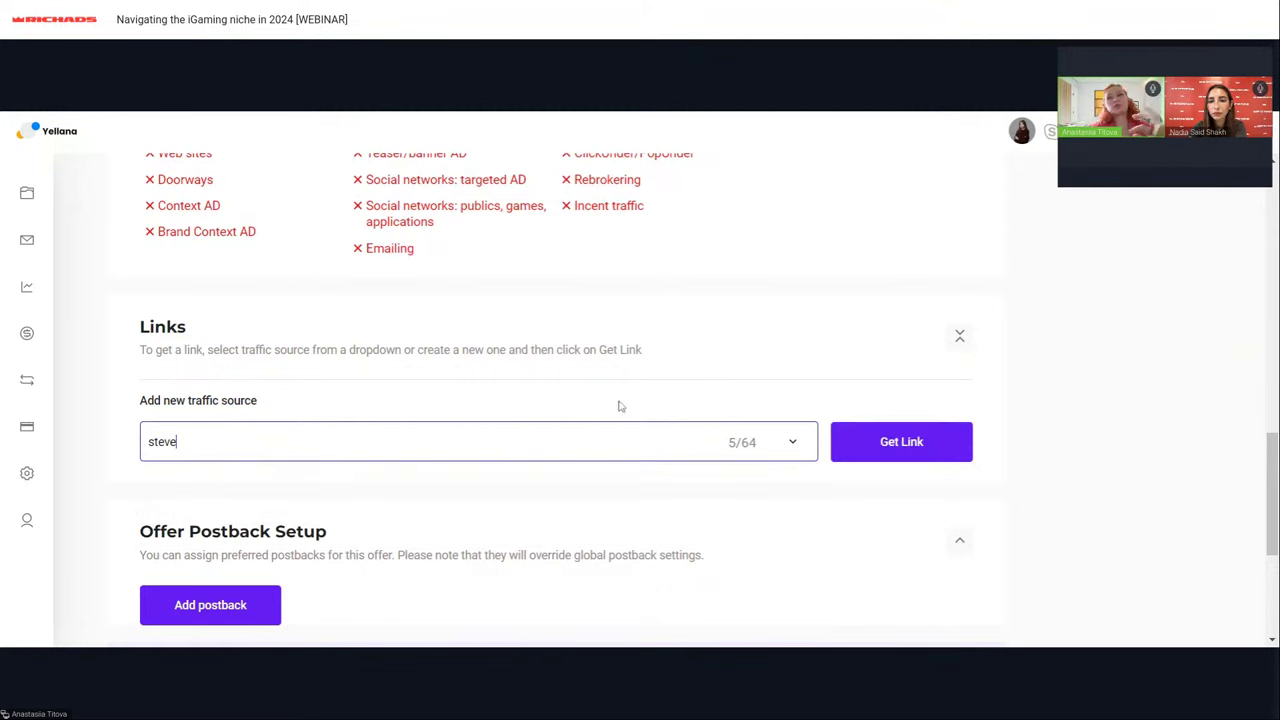
left_click(843, 452)
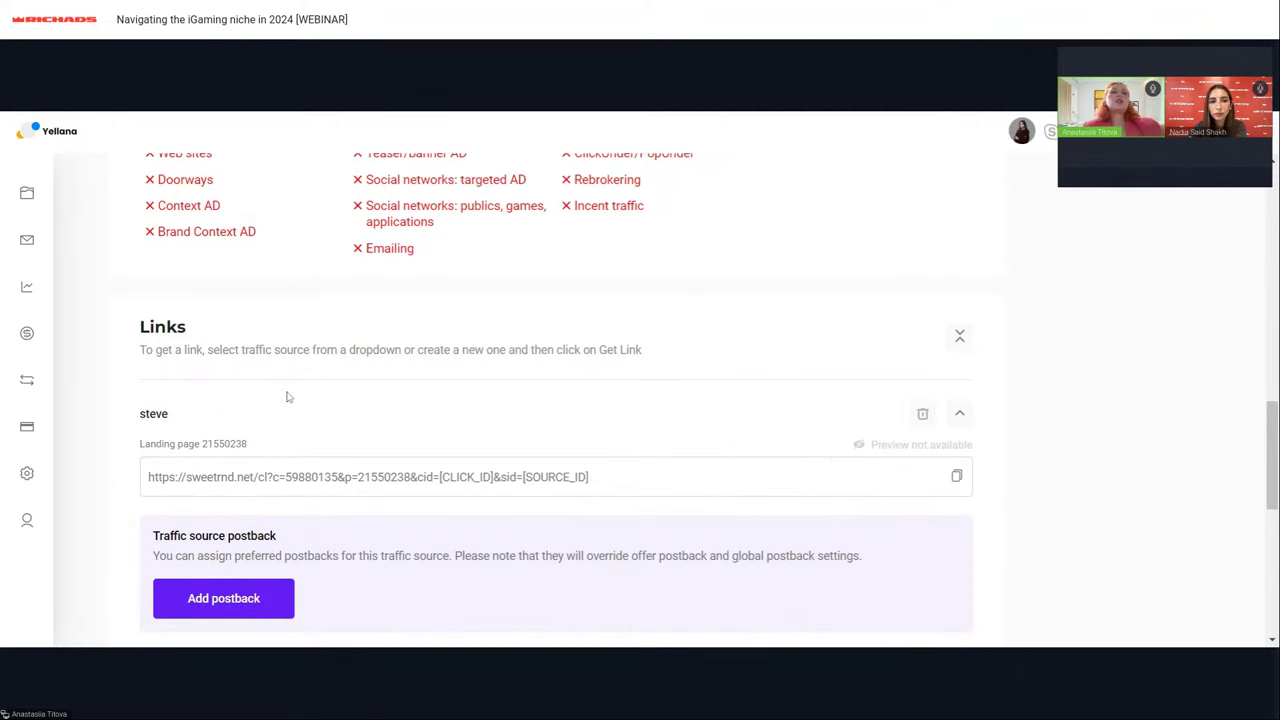
Select the generated link's text and examine the traffic source postback, offer postback setup and postback usage notes
scroll(290, 397, "down", 1)
left_click(255, 387)
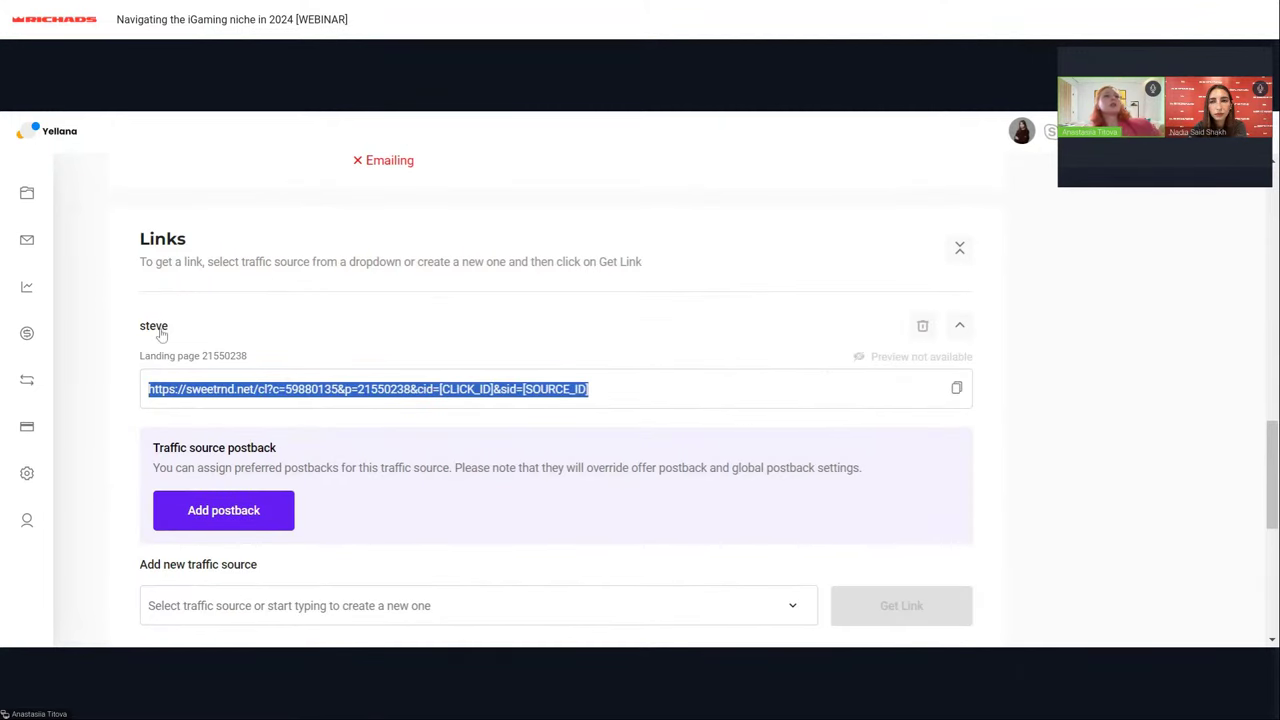
scroll(361, 487, "down", 1)
scroll(361, 487, "down", 1)
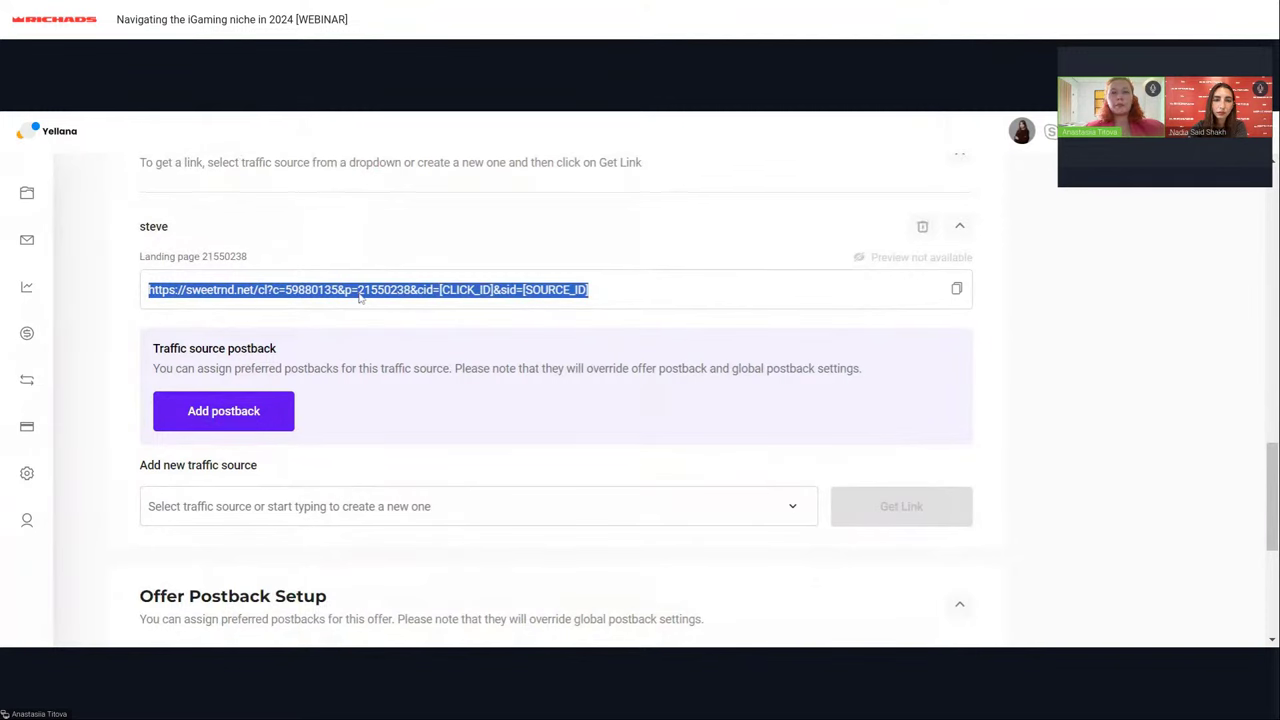
scroll(213, 557, "down", 3)
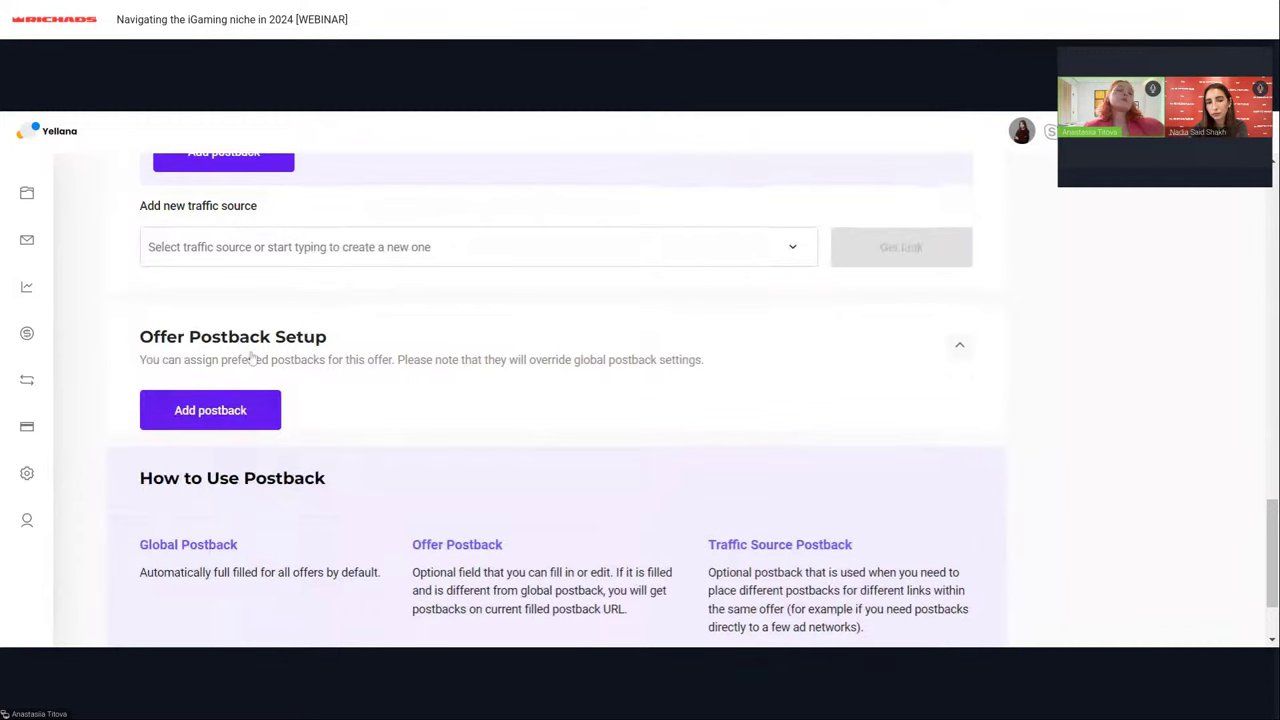
scroll(252, 358, "up", 3)
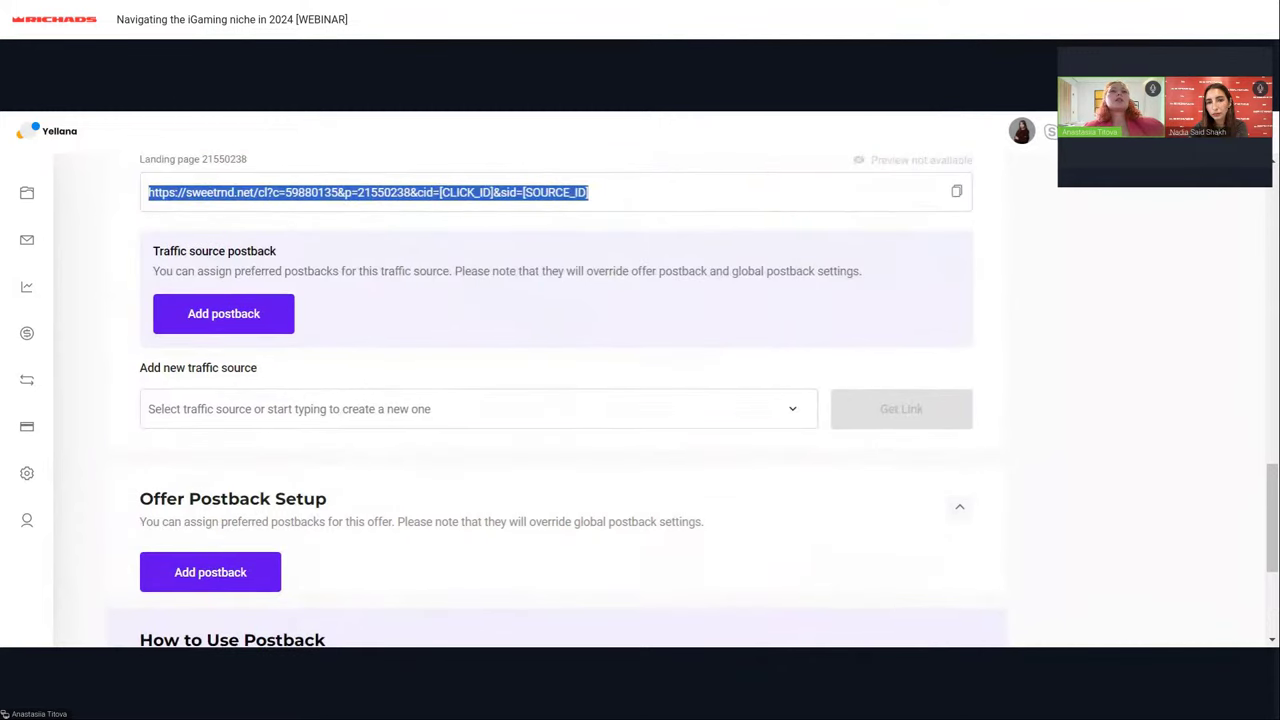
scroll(232, 571, "down", 2)
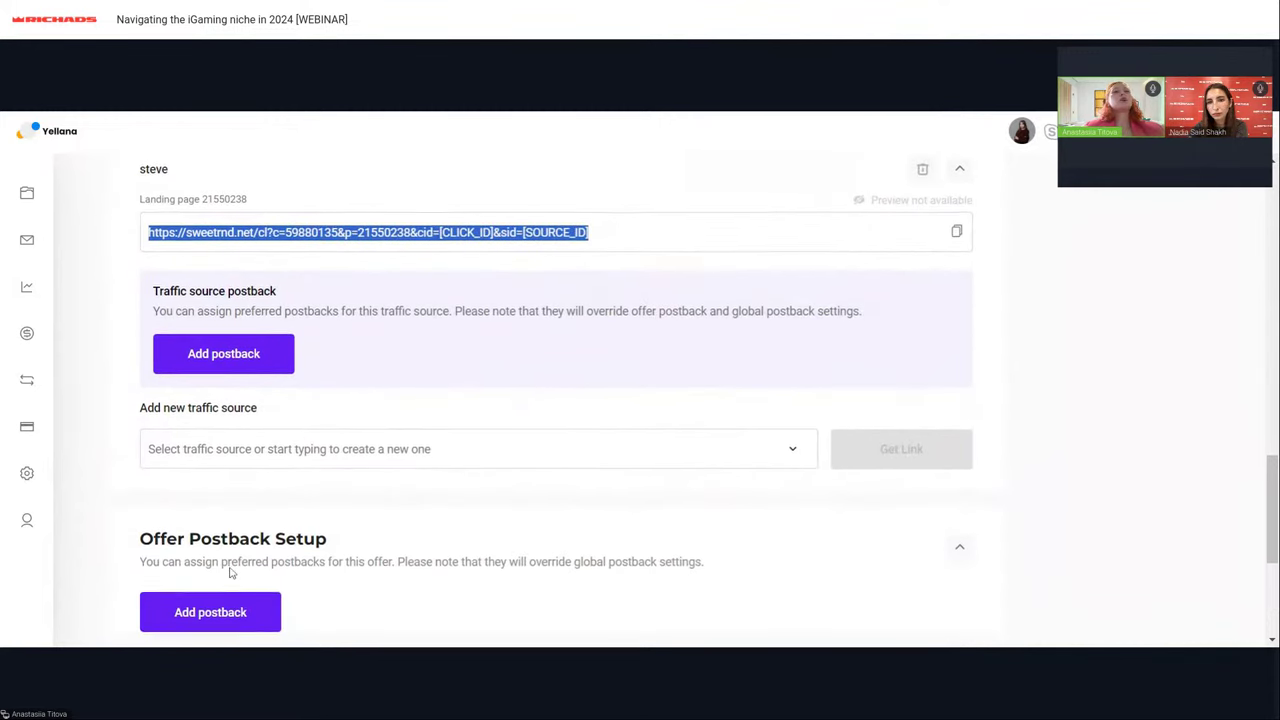
scroll(443, 517, "up", 2)
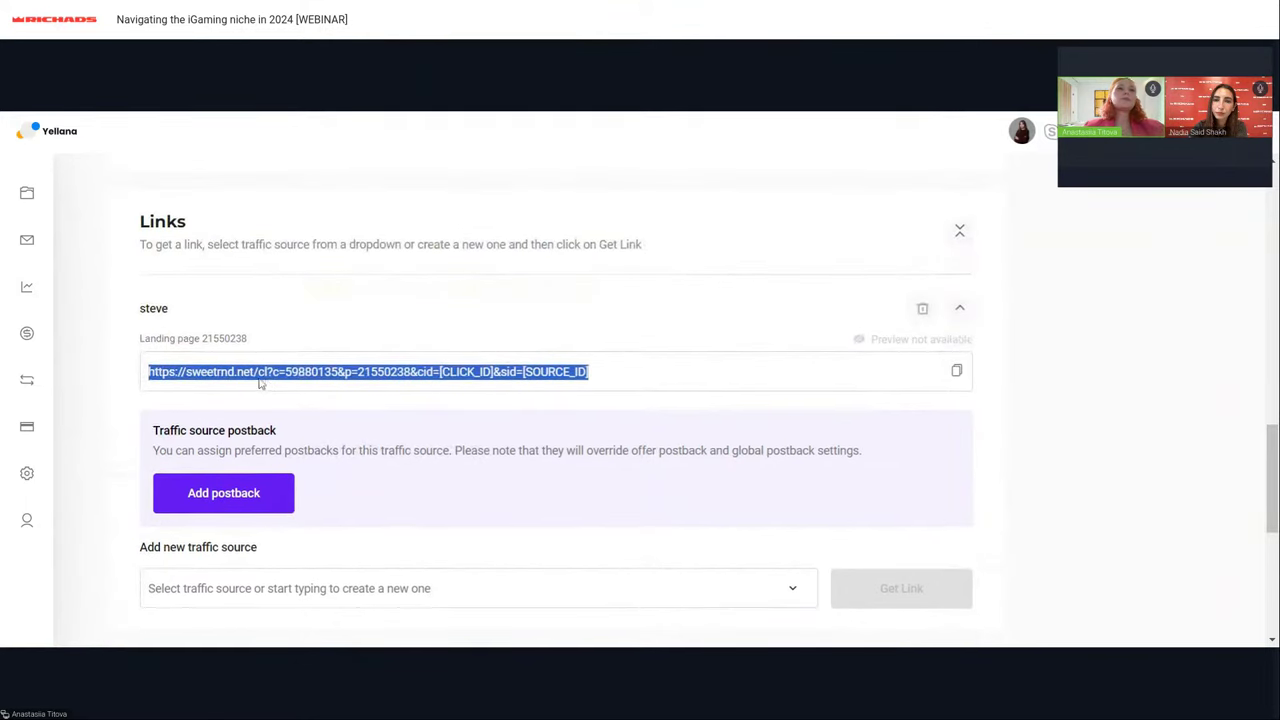
scroll(262, 382, "down", 1)
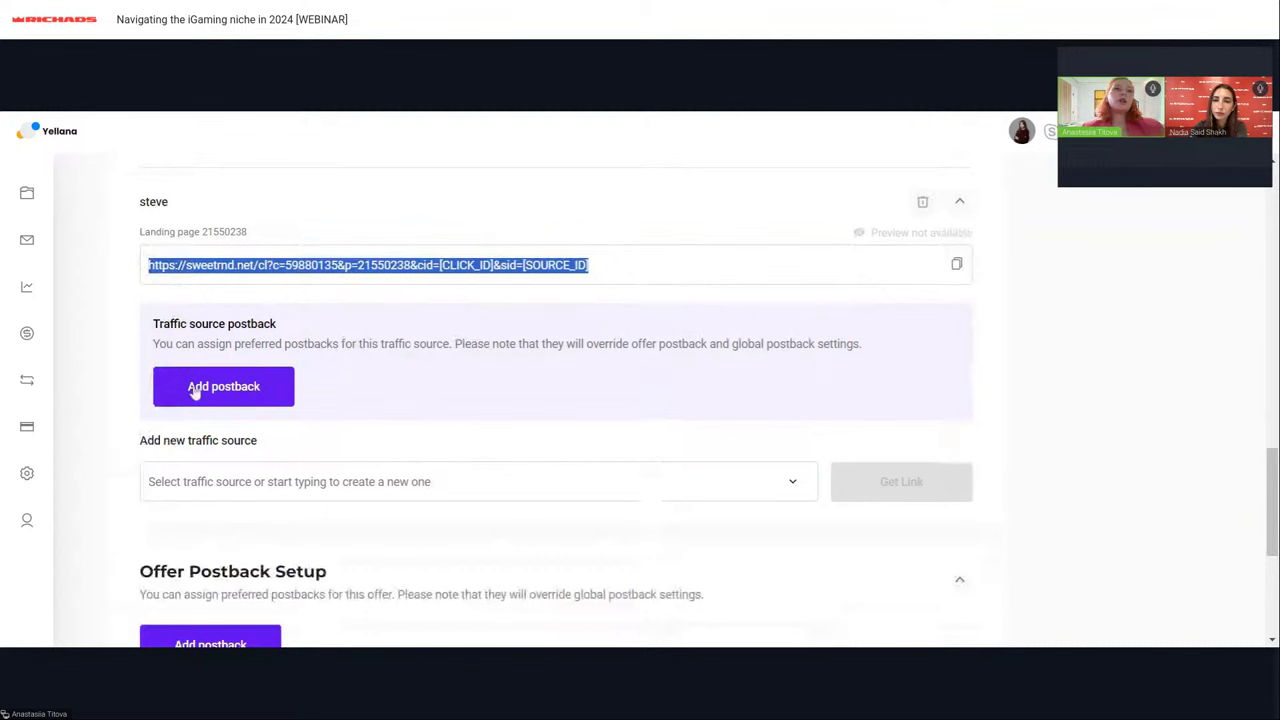
Review the traffic source and offer postback sections for the "steve" link and open the account's payment methods
scroll(327, 352, "down", 1)
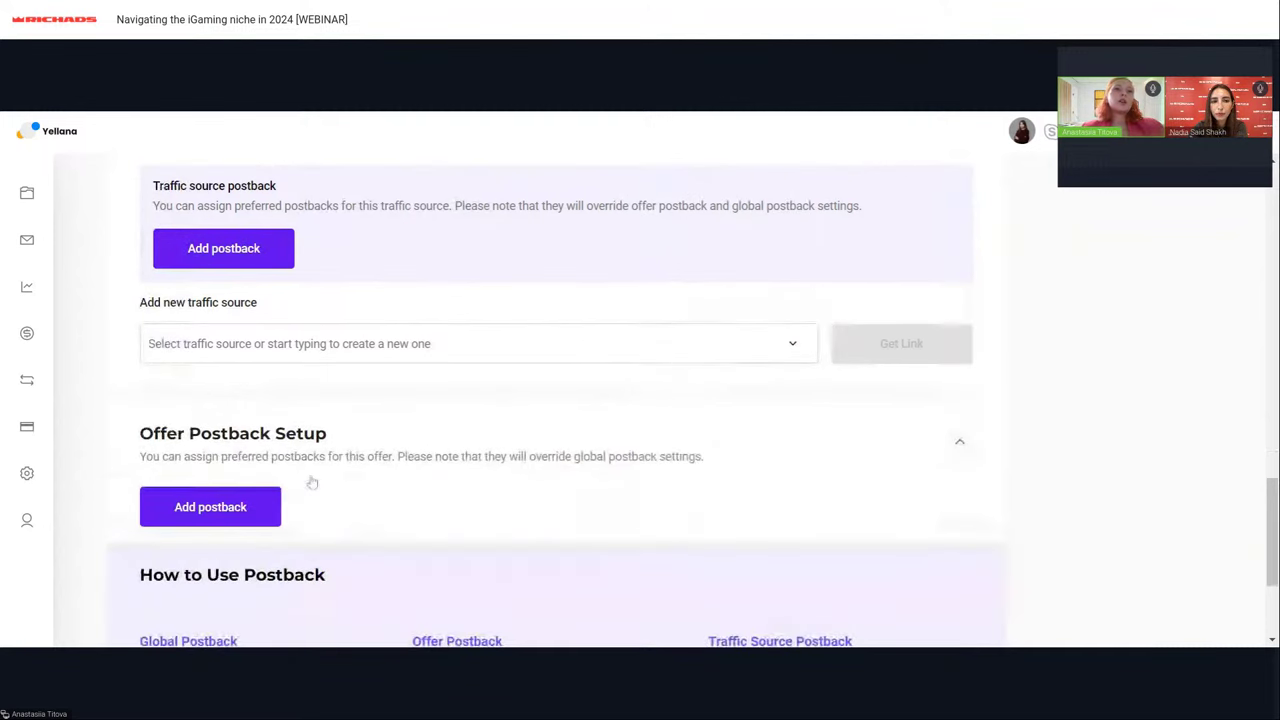
scroll(367, 431, "down", 1)
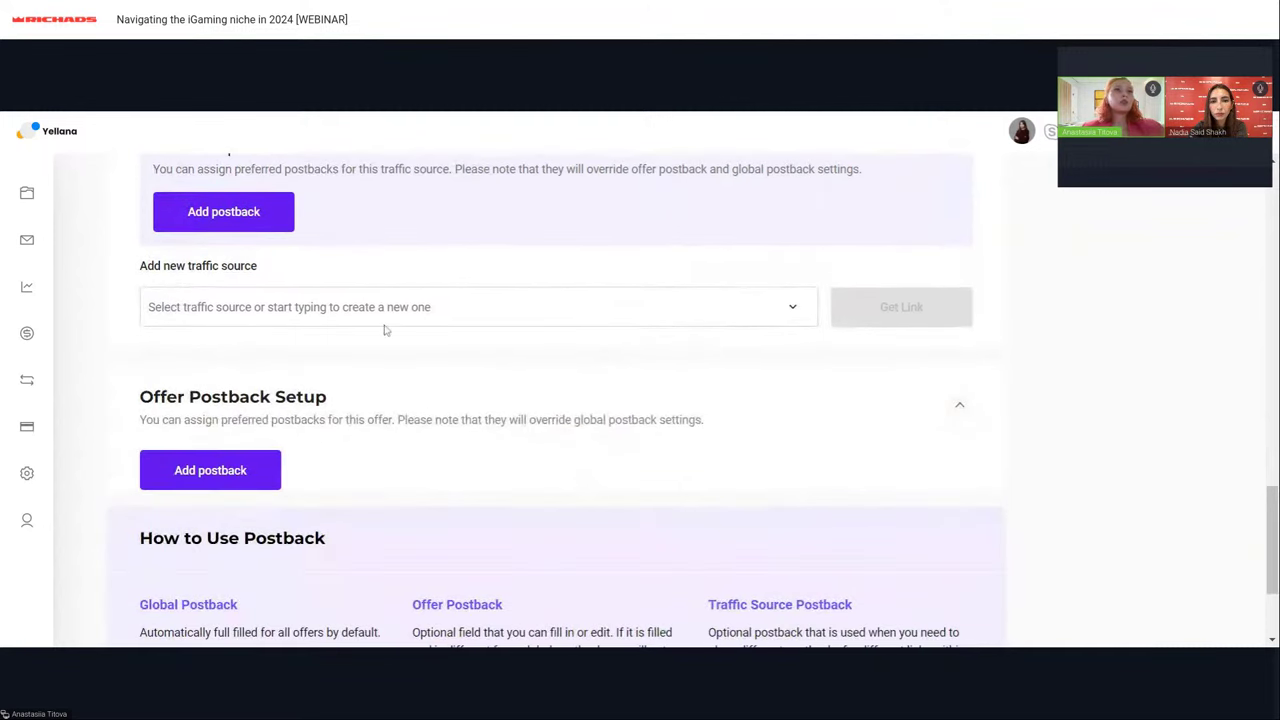
scroll(382, 330, "down", 1)
scroll(381, 328, "up", 1)
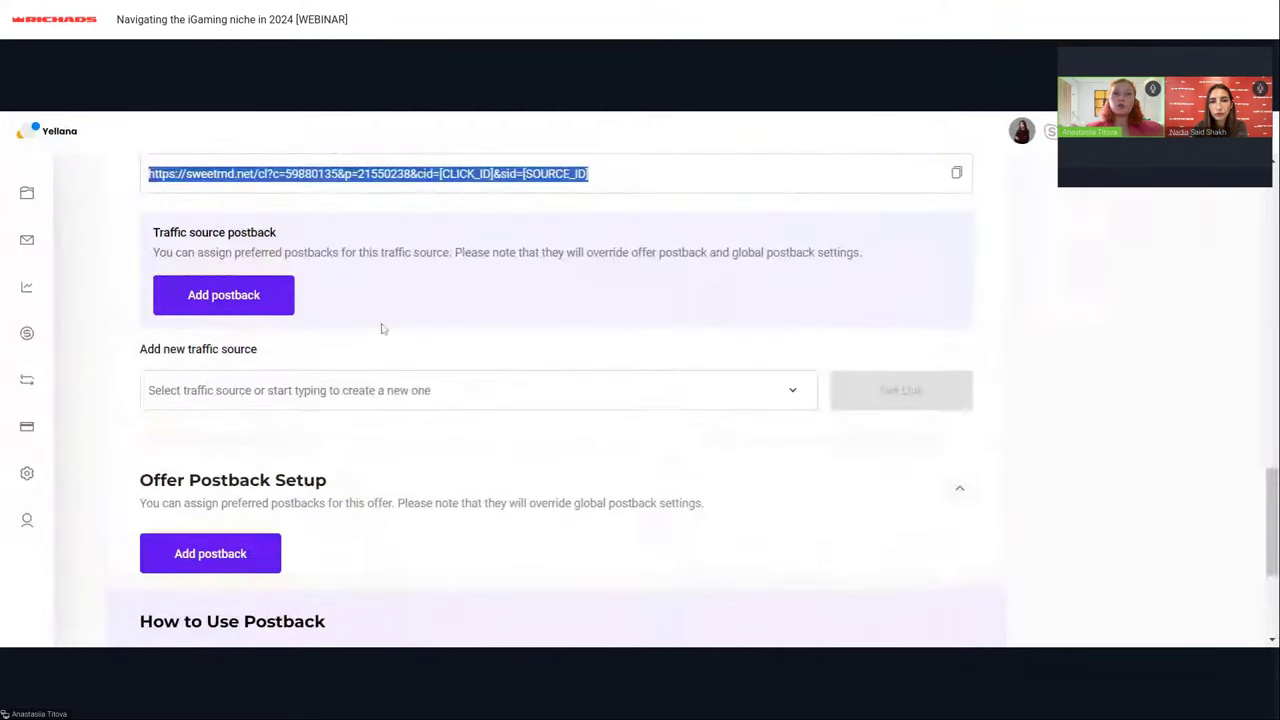
mouse_move(45, 335)
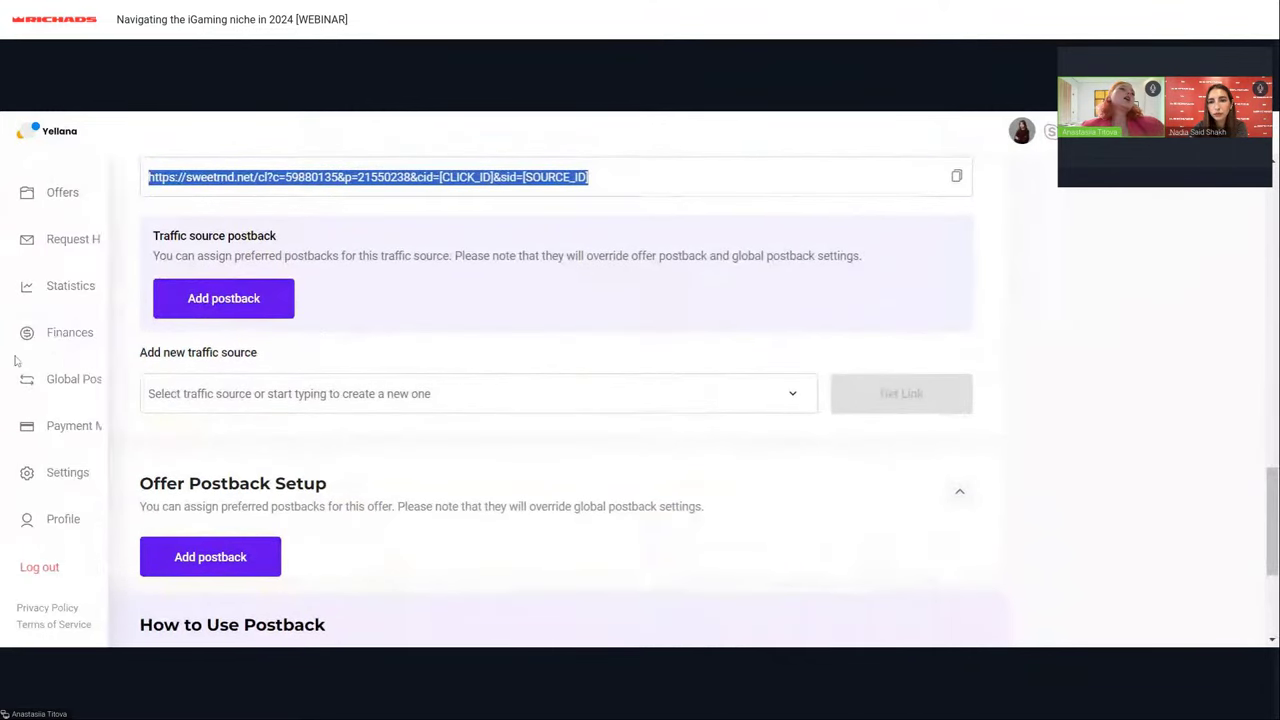
left_click(95, 436)
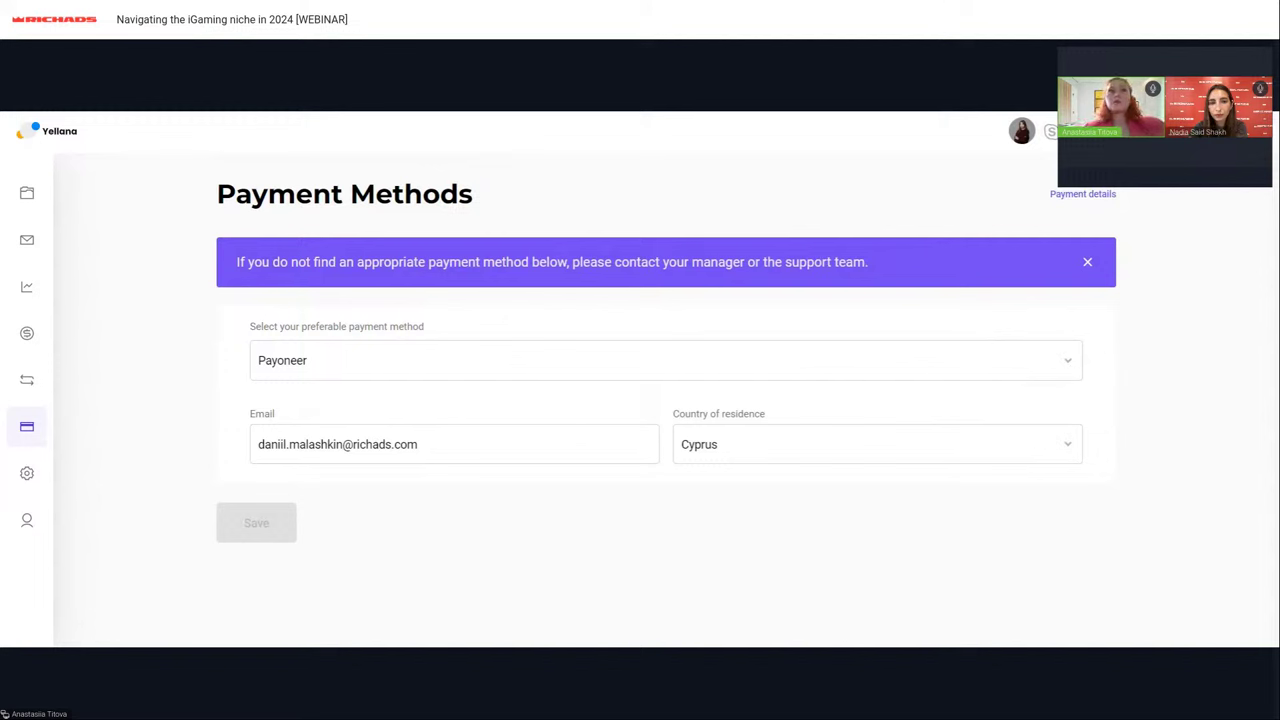
View the account's password change settings and open the user profile details
mouse_move(4, 337)
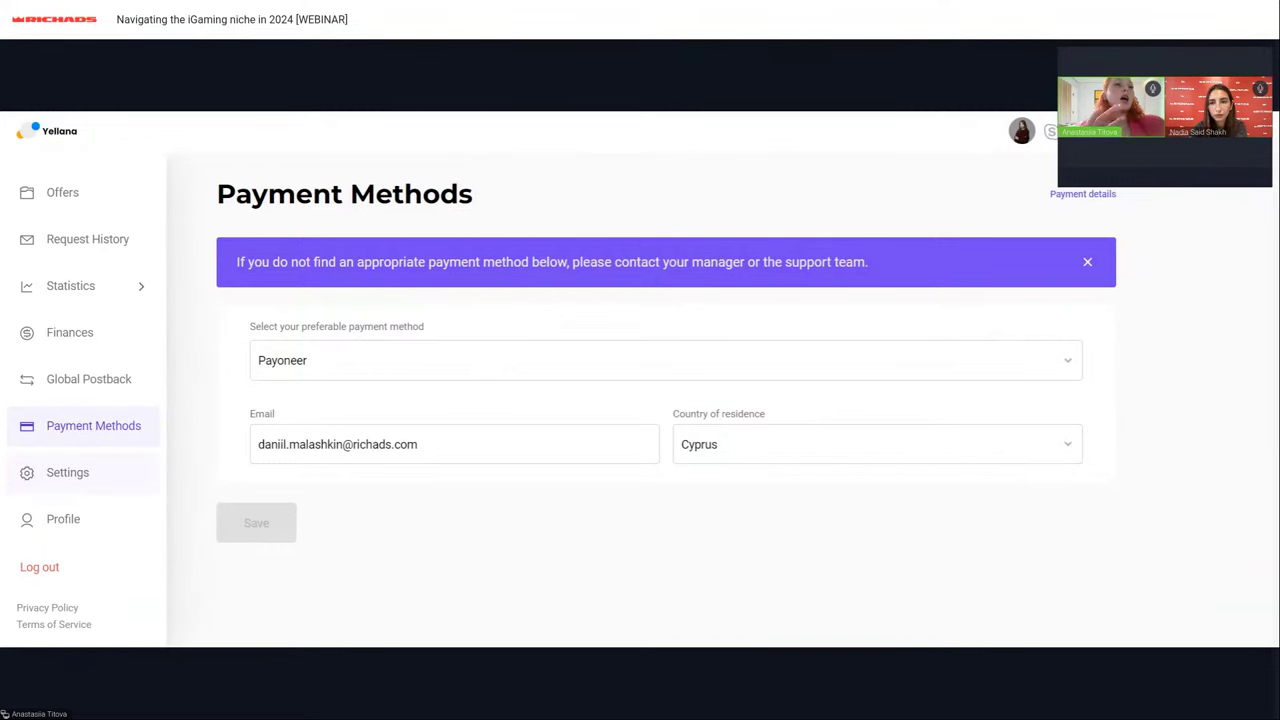
left_click(76, 484)
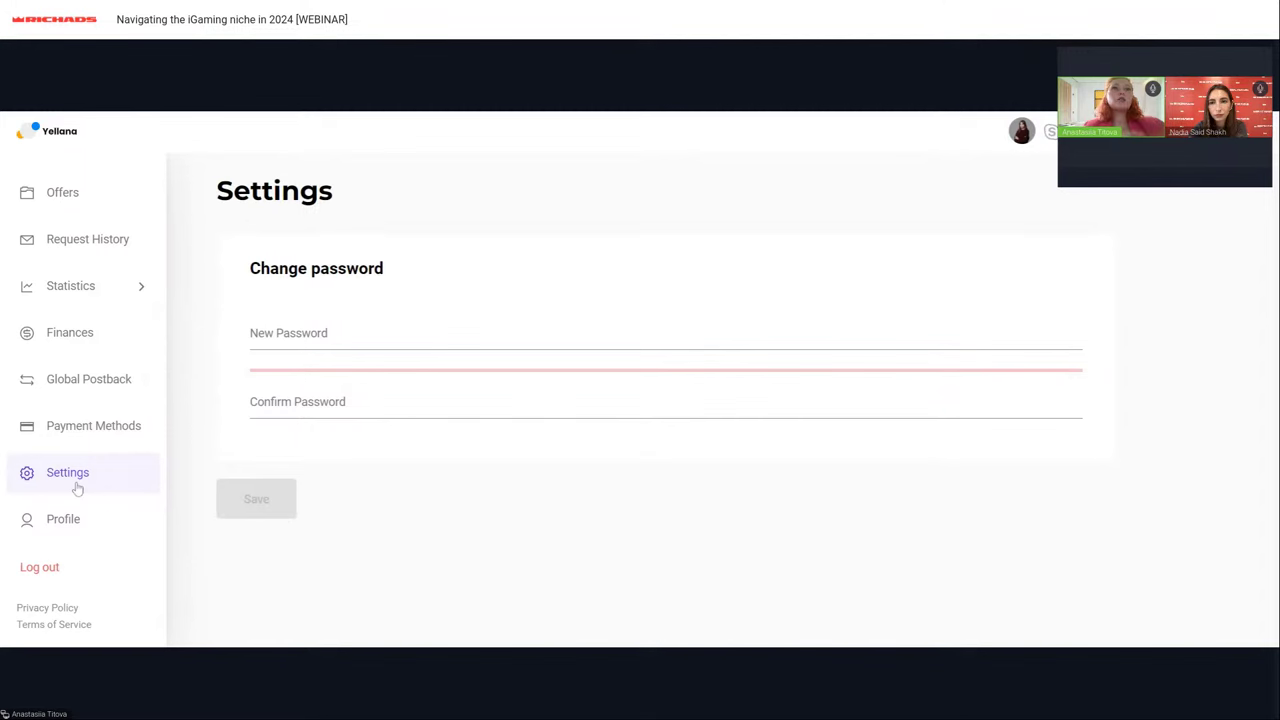
left_click(438, 333)
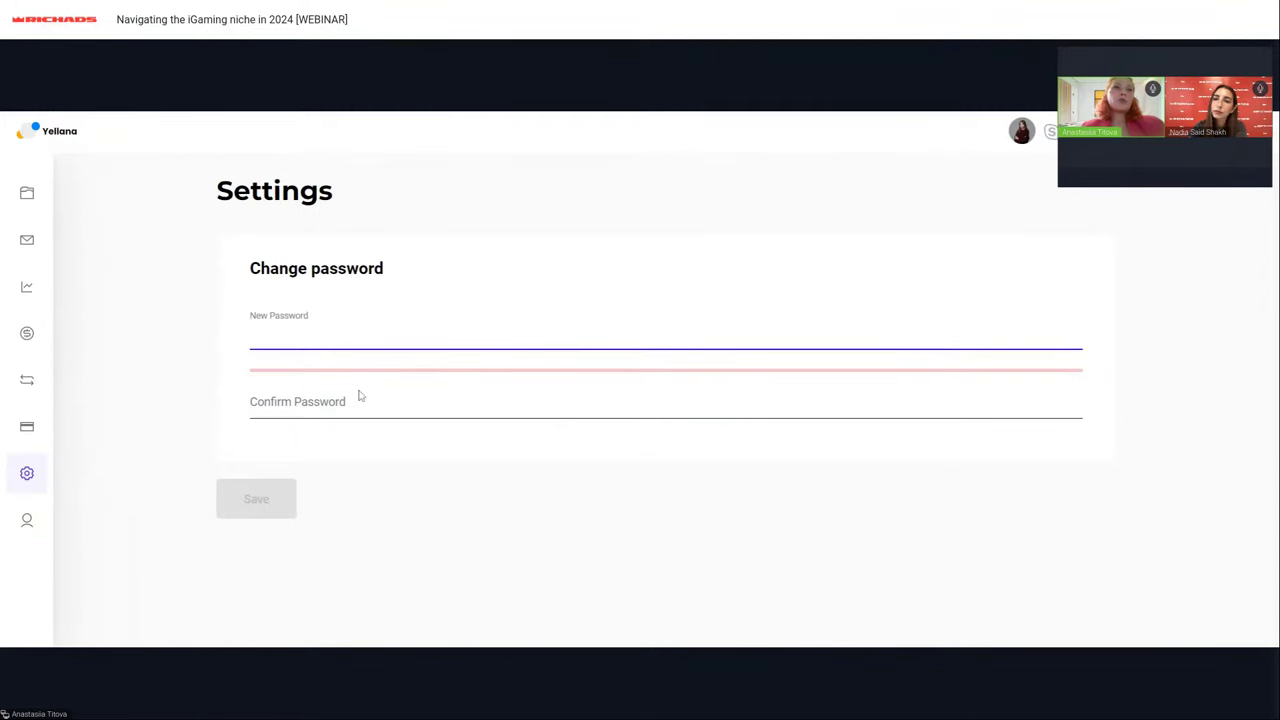
left_click(30, 522)
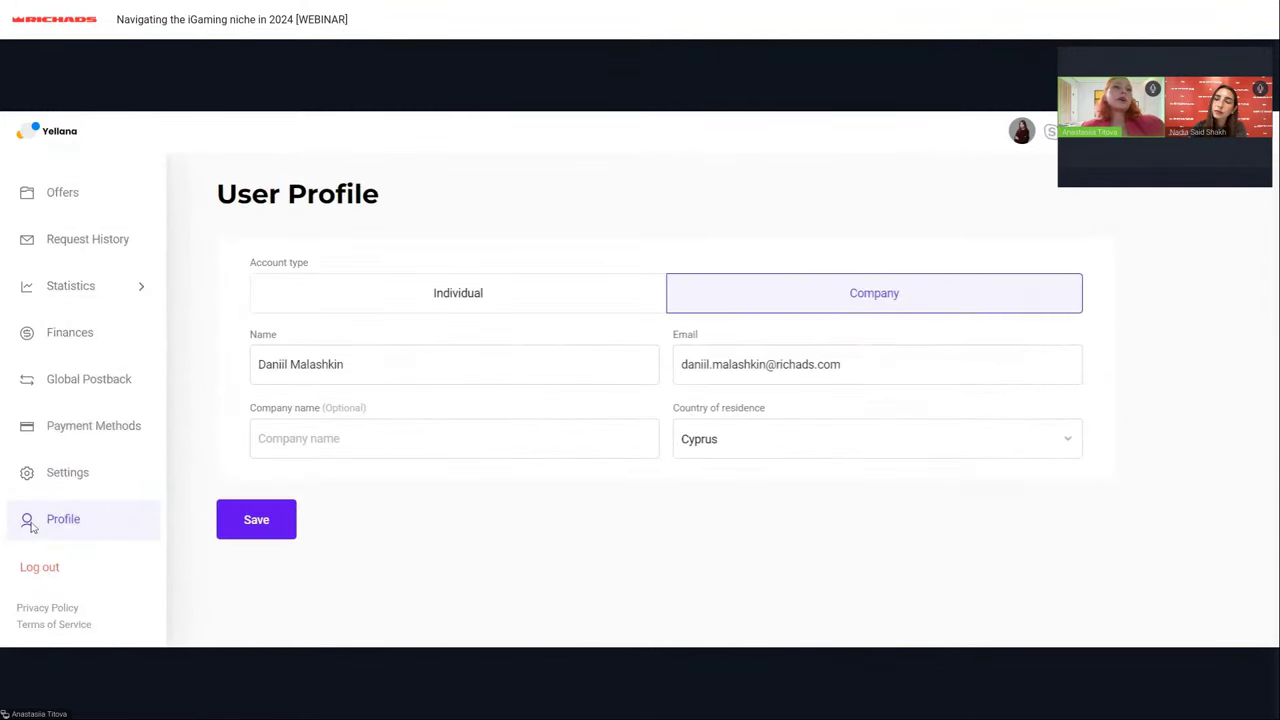